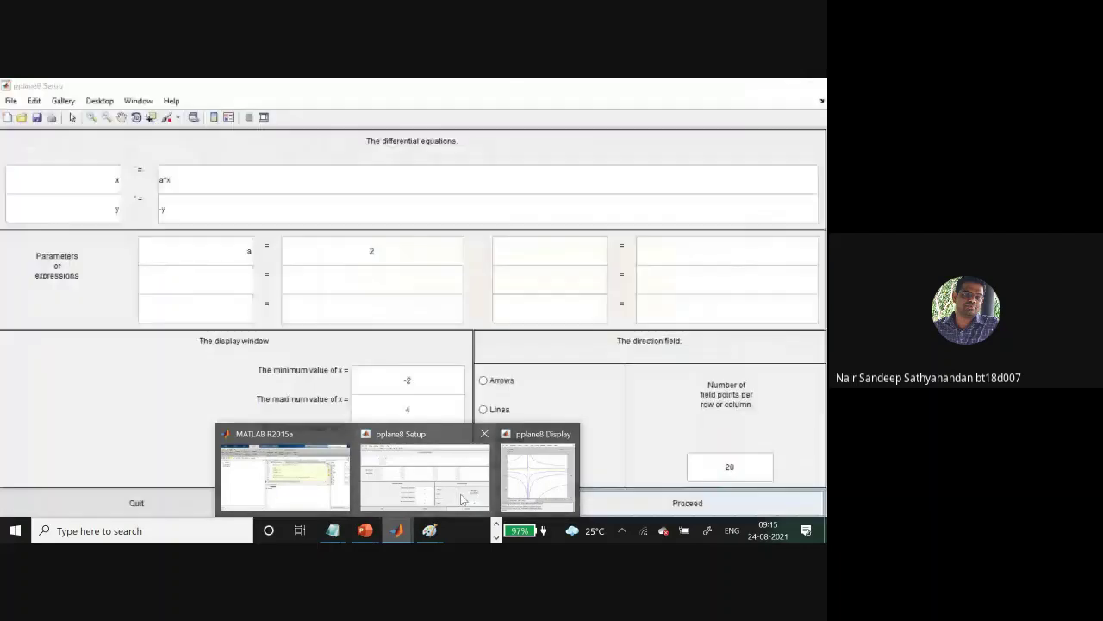
Review the two differential equations and the direction field options in the pplane8 Setup window, keeping Nullclines selected
{"action": "left_click", "coordinate": [460, 493]}
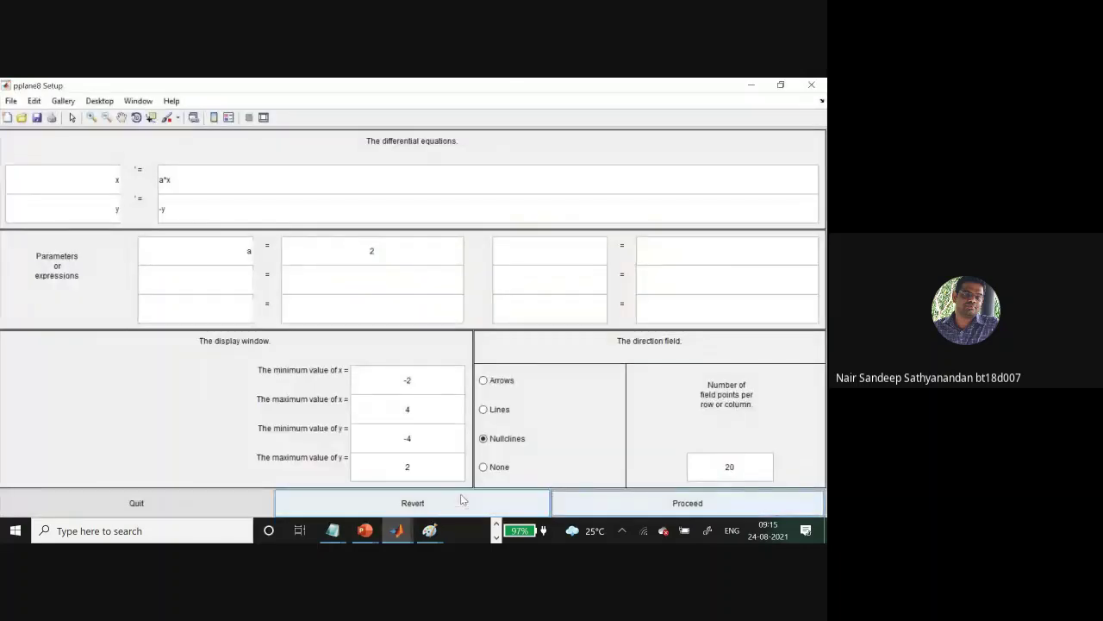
{"action": "left_click", "coordinate": [199, 183]}
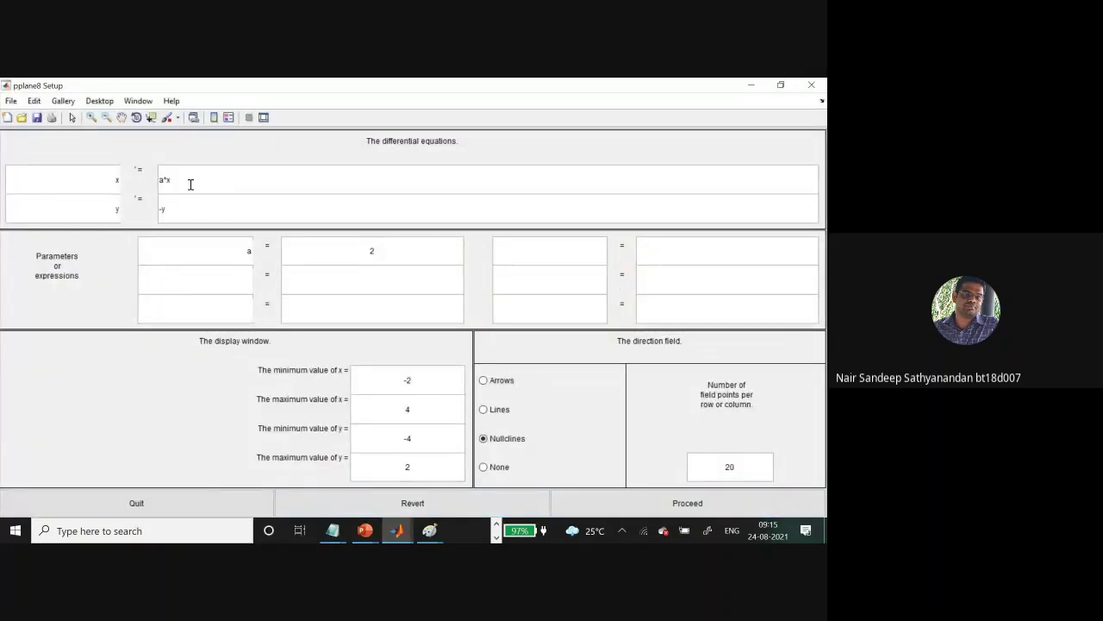
{"action": "left_click_drag", "start_coordinate": [170, 179], "coordinate": [159, 179]}
{"action": "left_click", "coordinate": [180, 179]}
{"action": "left_click_drag", "start_coordinate": [180, 179], "coordinate": [157, 179]}
{"action": "left_click", "coordinate": [174, 213]}
{"action": "left_click_drag", "start_coordinate": [174, 213], "coordinate": [157, 212]}
{"action": "left_click", "coordinate": [484, 408]}
{"action": "left_click", "coordinate": [483, 439]}
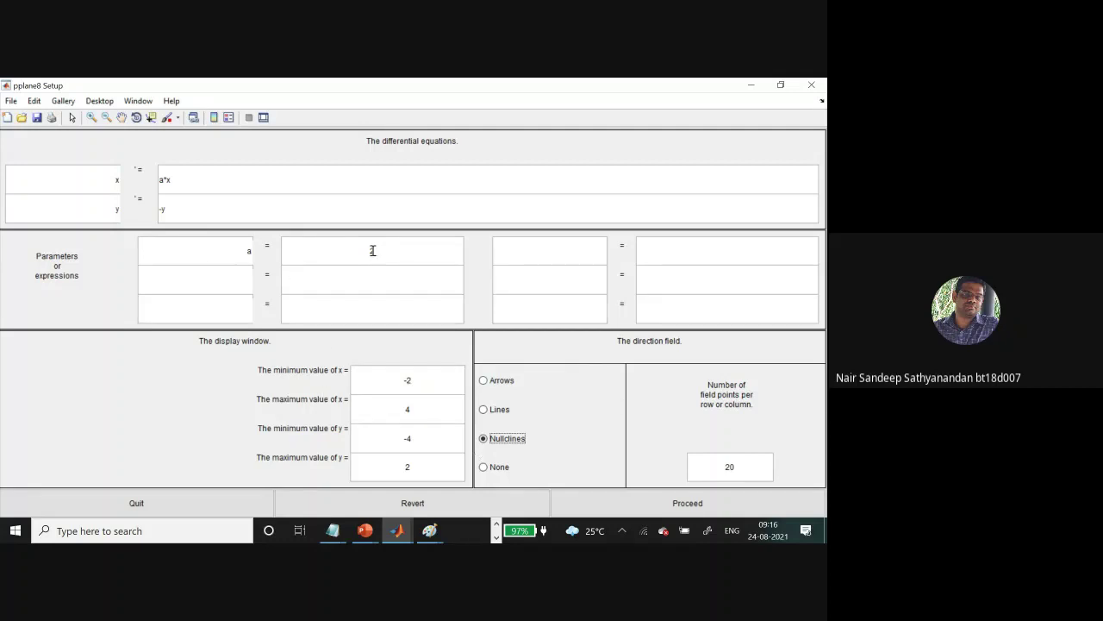
Proceed to the phase plane display for a = 2 and erase all of its solutions
{"action": "left_click", "coordinate": [675, 506]}
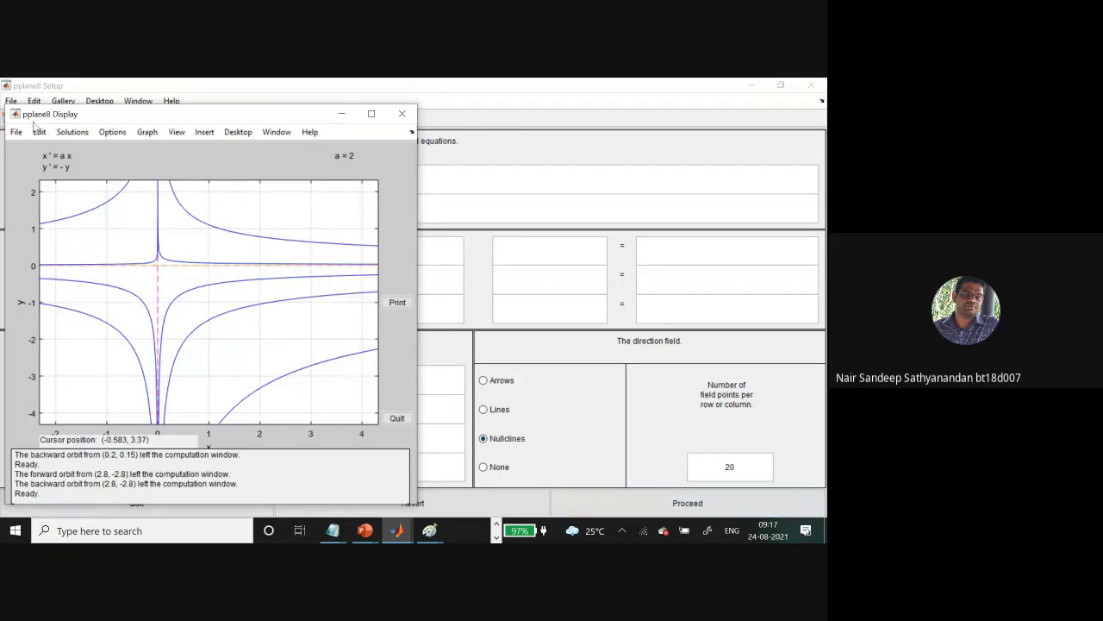
{"action": "left_click", "coordinate": [38, 132]}
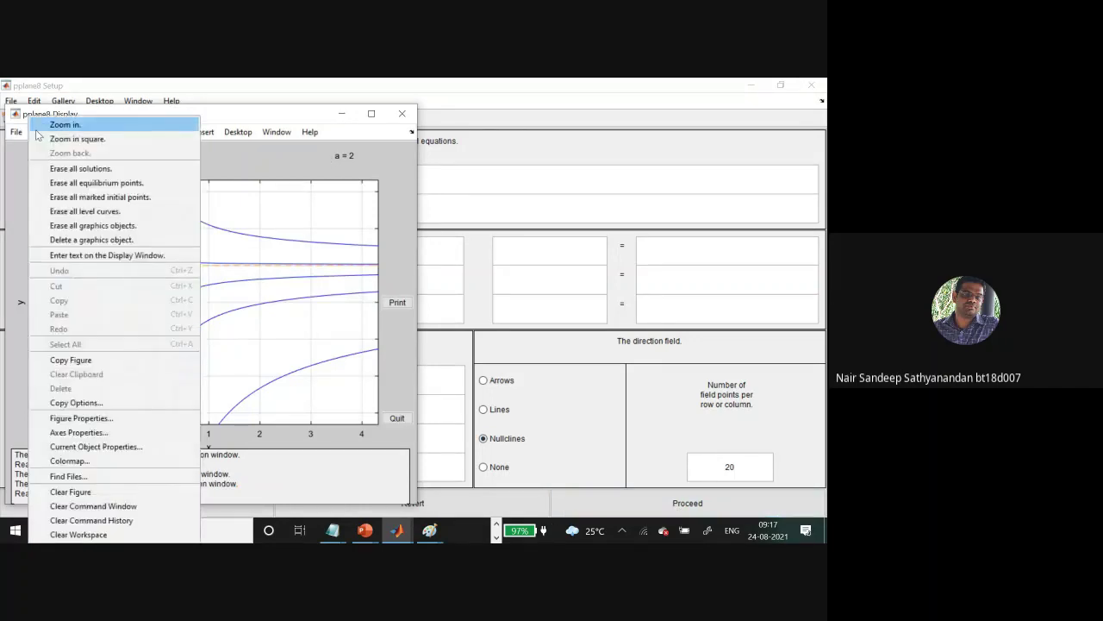
{"action": "left_click", "coordinate": [73, 169]}
Return to the pplane8 Setup window, set parameter a to 1 and redraw the phase plane
{"action": "left_click", "coordinate": [275, 131]}
{"action": "left_click", "coordinate": [490, 140]}
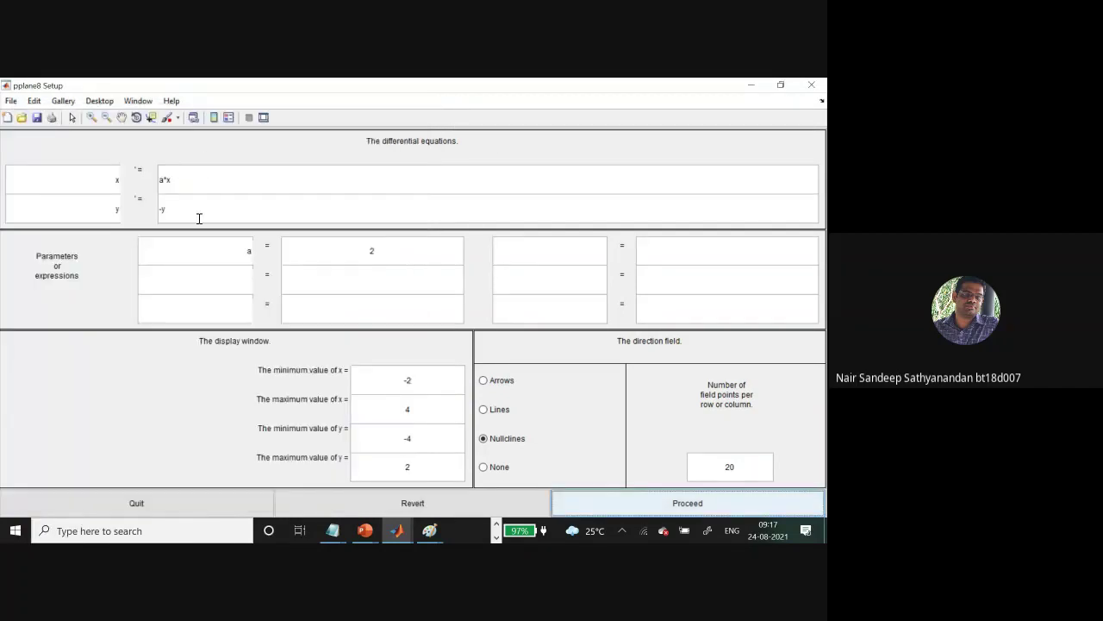
{"action": "left_click", "coordinate": [377, 249]}
{"action": "key", "text": "BackSpace"}
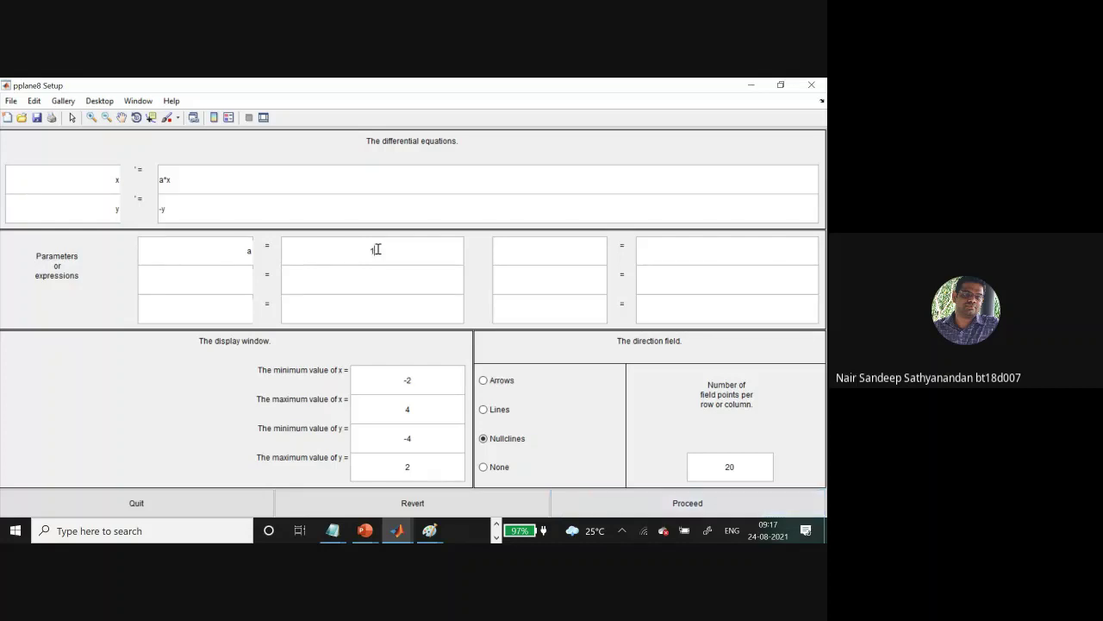
{"action": "type", "text": "1"}
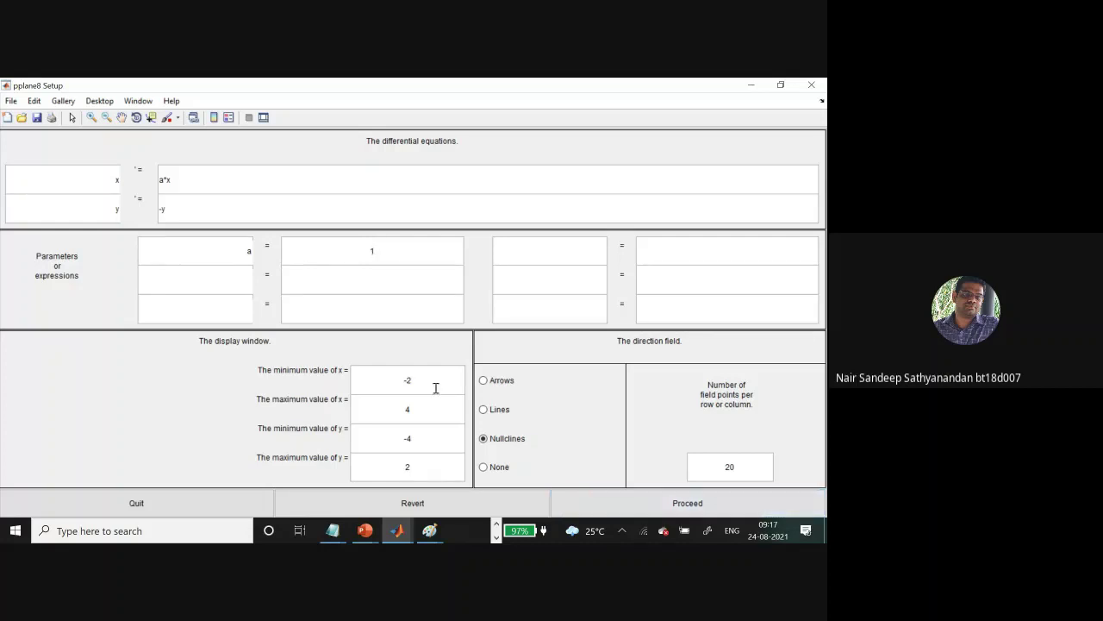
{"action": "left_click", "coordinate": [585, 502]}
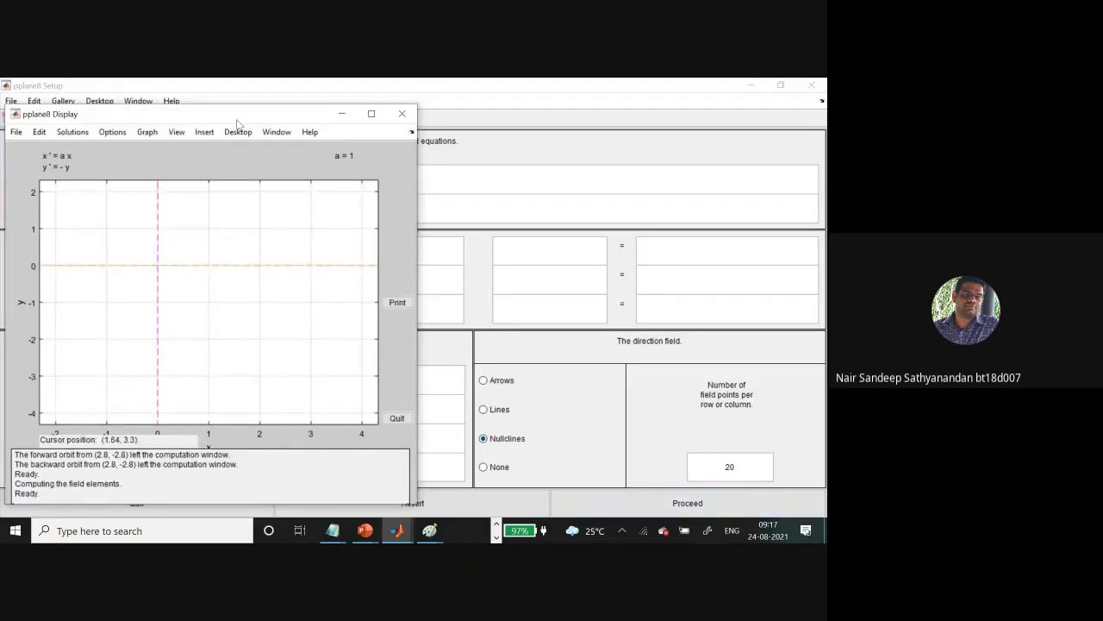
Plot trajectories for a = 1 through about (0.88, -1.8), (0.59, 2), (-0.53, 2), (-2.1, -0.34), (-0.22, 0.41) and (0.11, 0.38)
{"action": "left_click_drag", "start_coordinate": [194, 117], "coordinate": [517, 120]}
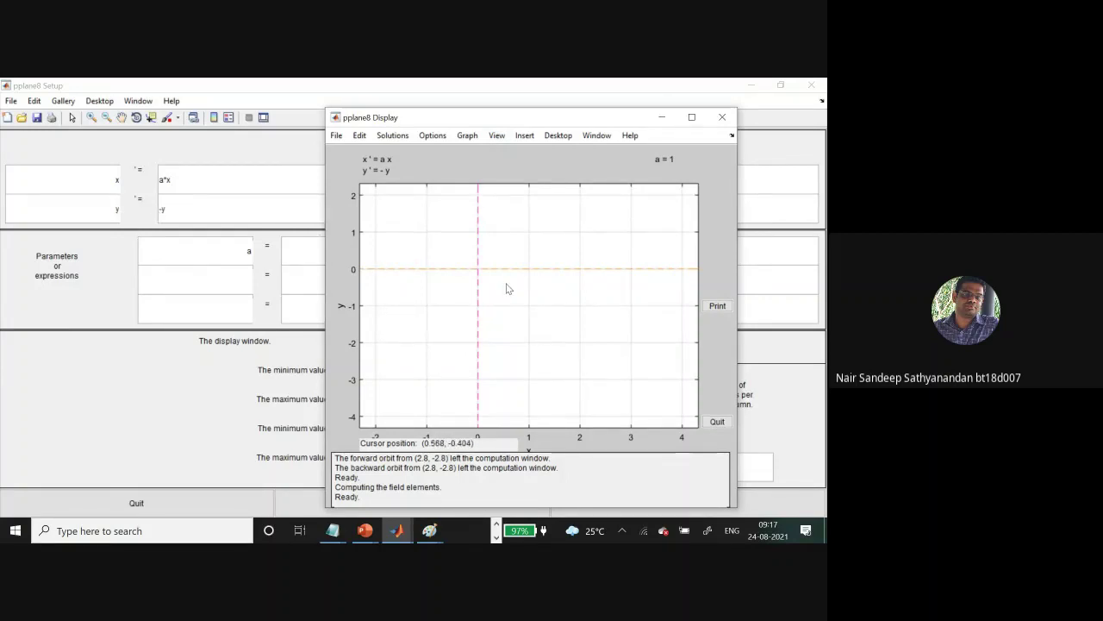
{"action": "left_click", "coordinate": [523, 335]}
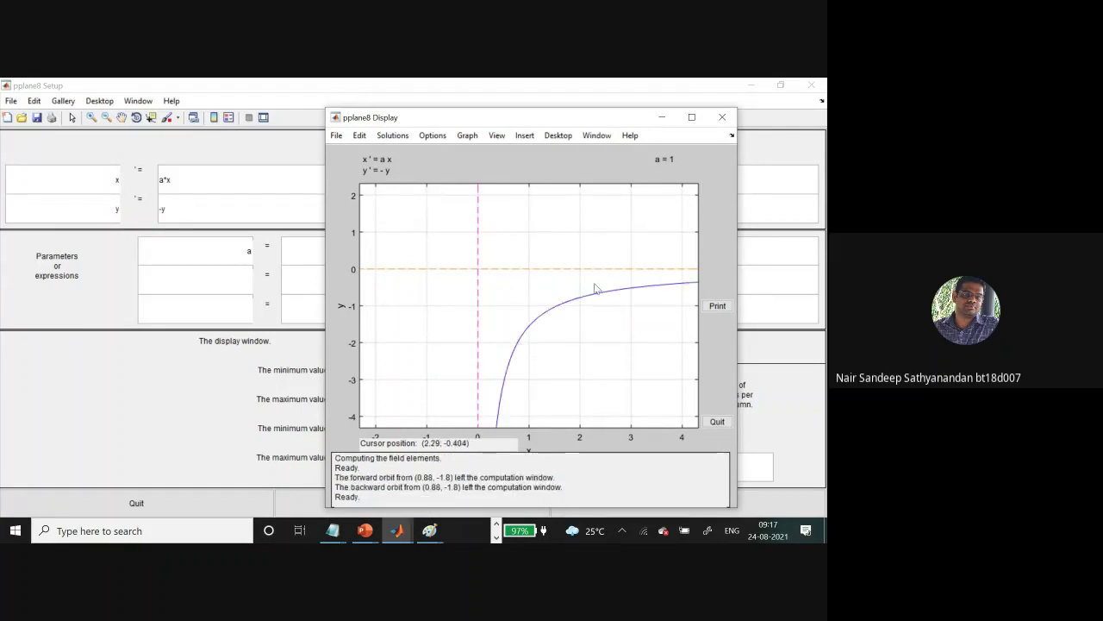
{"action": "left_click", "coordinate": [508, 200]}
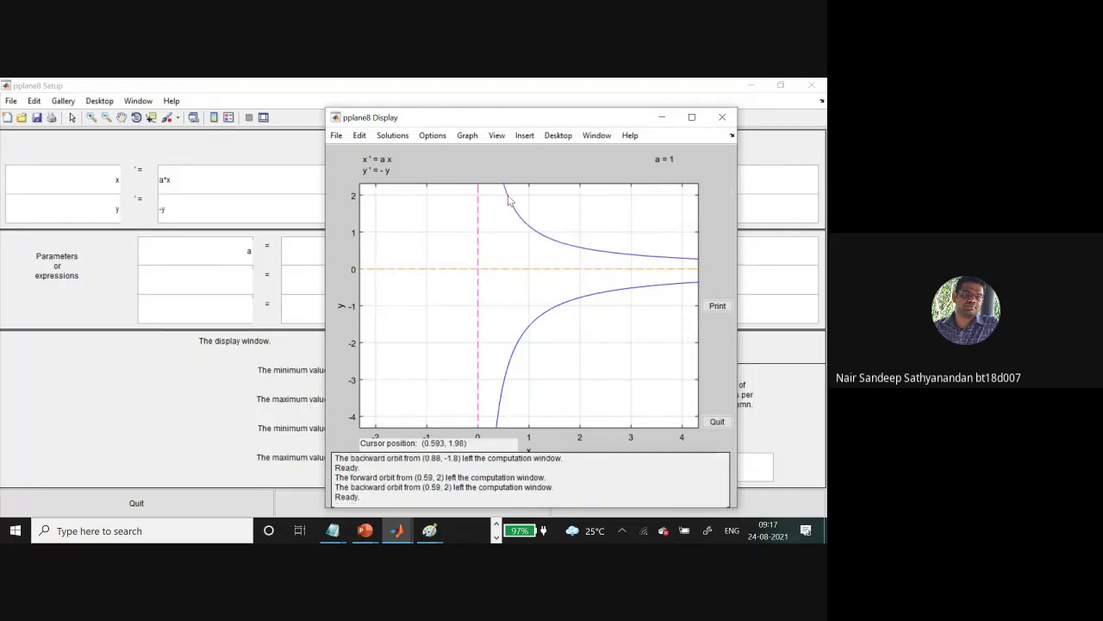
{"action": "left_click", "coordinate": [450, 198]}
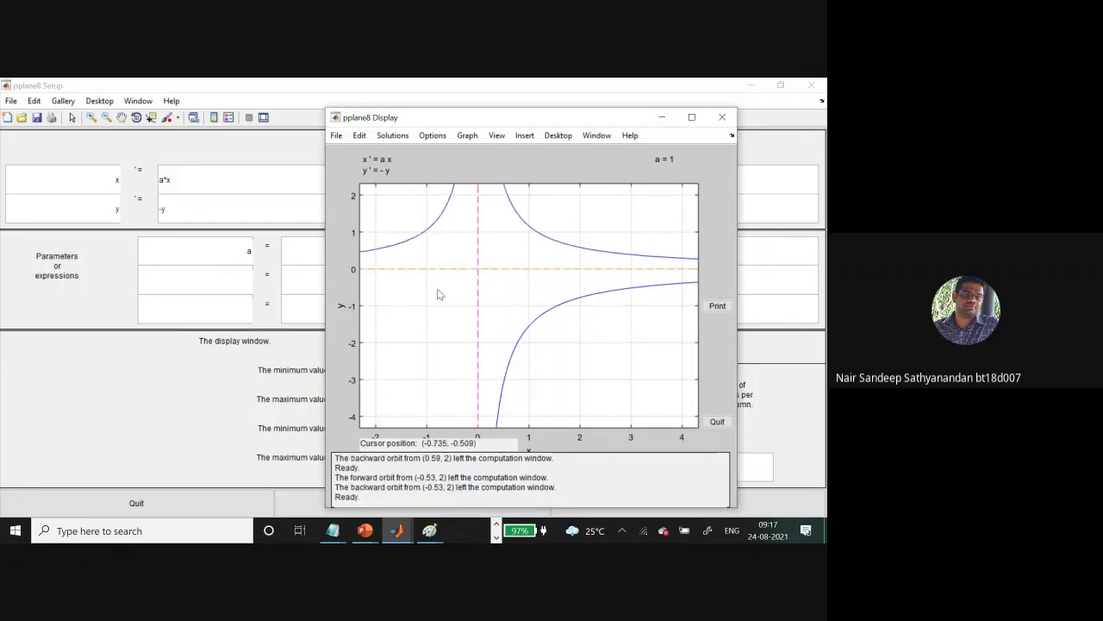
{"action": "left_click", "coordinate": [371, 282]}
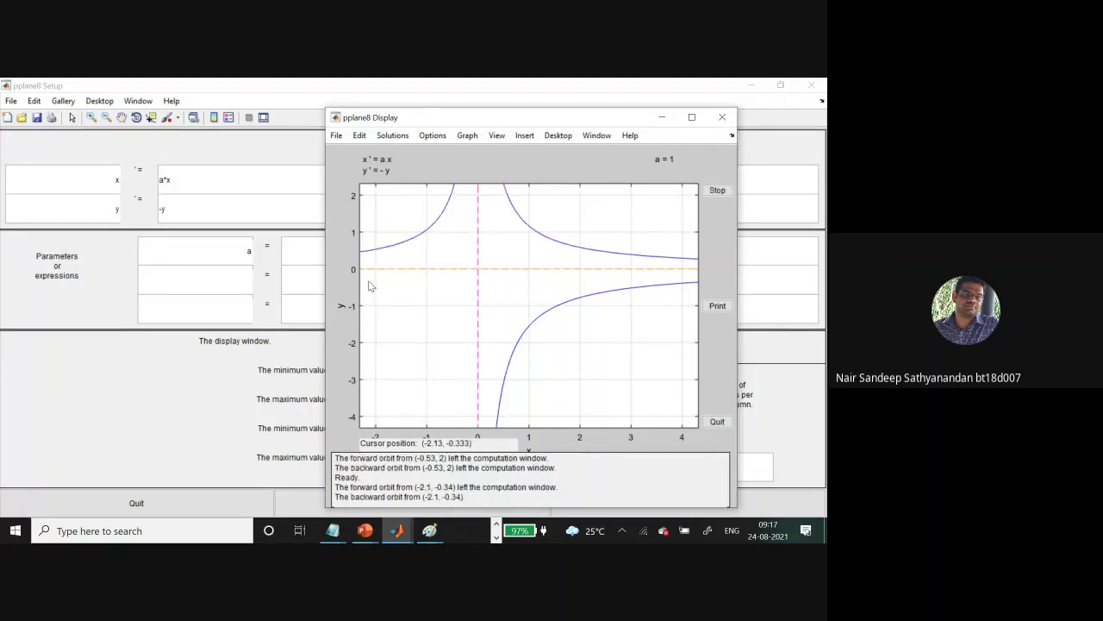
{"action": "left_click", "coordinate": [466, 255]}
{"action": "left_click", "coordinate": [484, 259]}
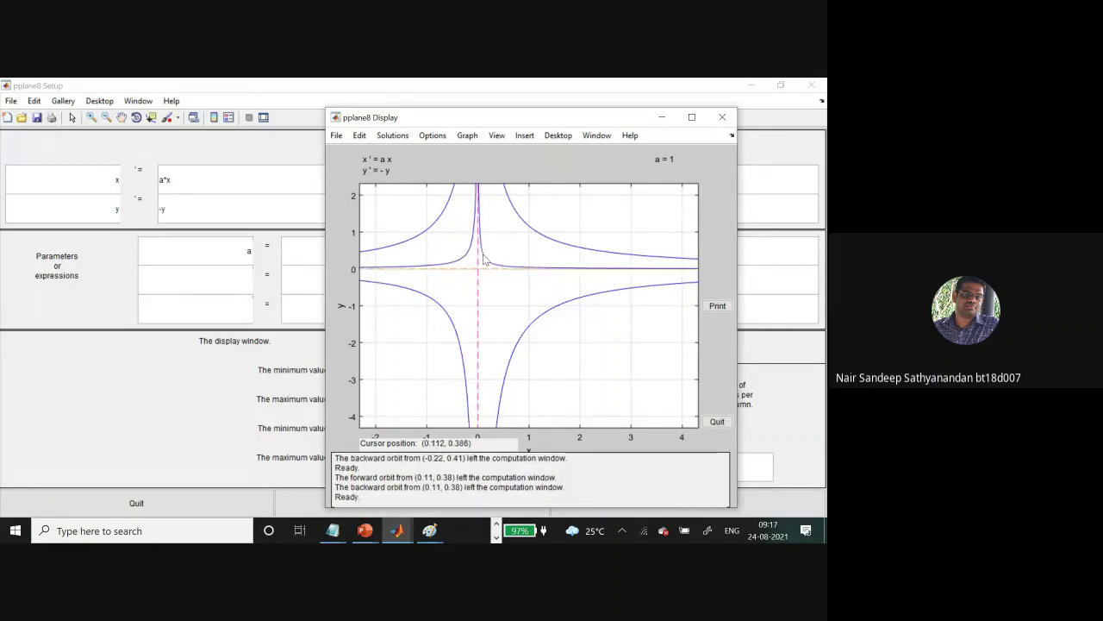
Plot eight more trajectories for a = 1 from starting points close around the origin, covering all four quadrants
{"action": "left_click", "coordinate": [475, 266]}
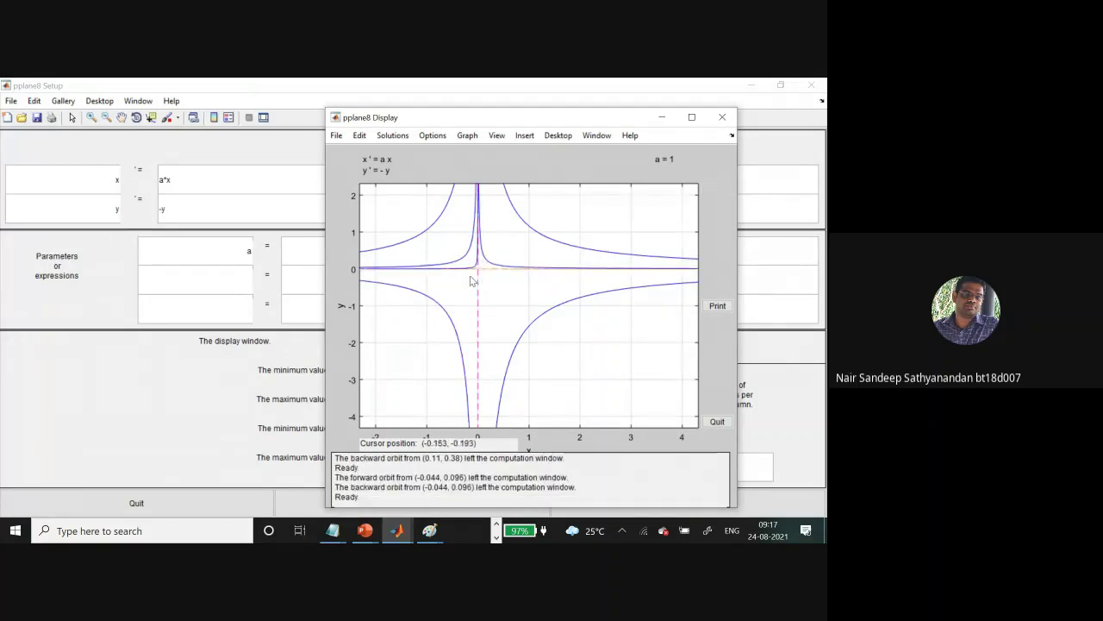
{"action": "left_click", "coordinate": [475, 273]}
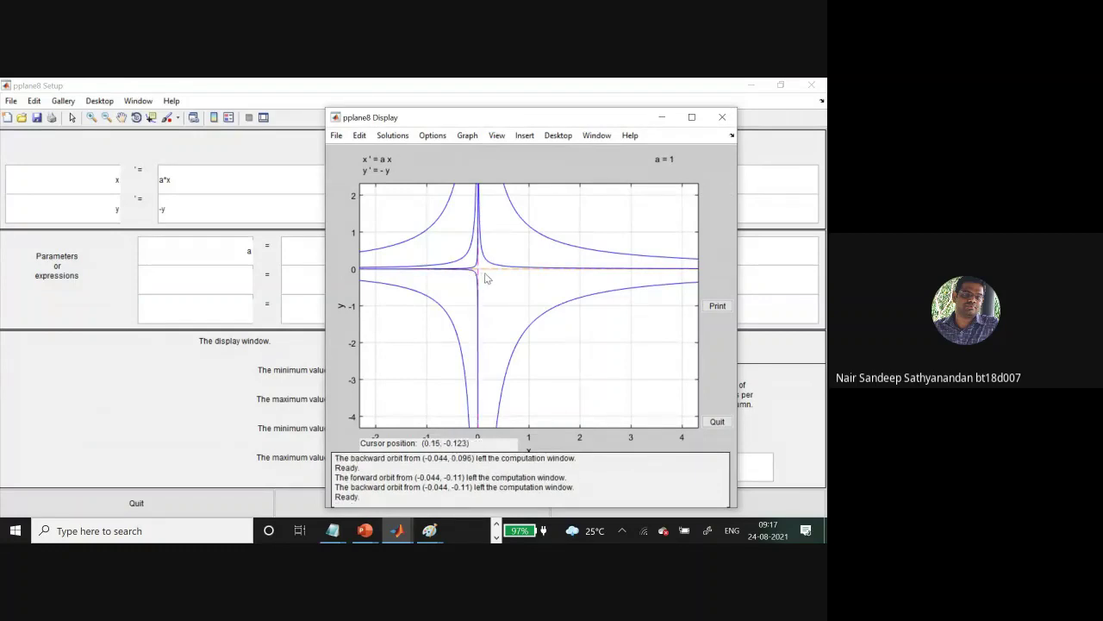
{"action": "left_click", "coordinate": [486, 274]}
{"action": "left_click", "coordinate": [487, 271]}
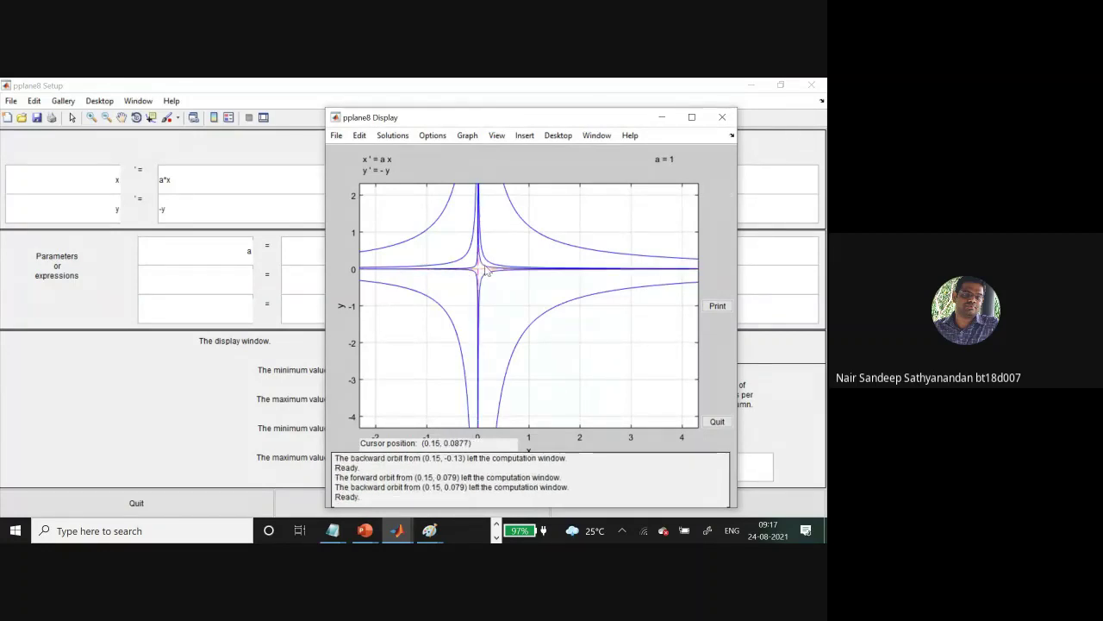
{"action": "left_click", "coordinate": [483, 270]}
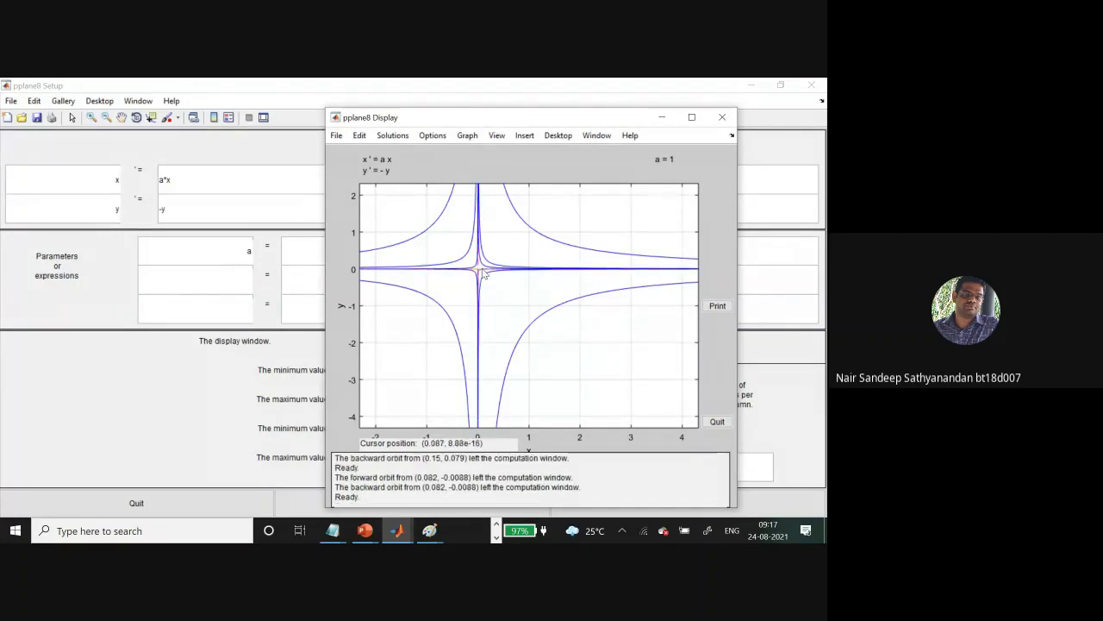
{"action": "left_click", "coordinate": [480, 264]}
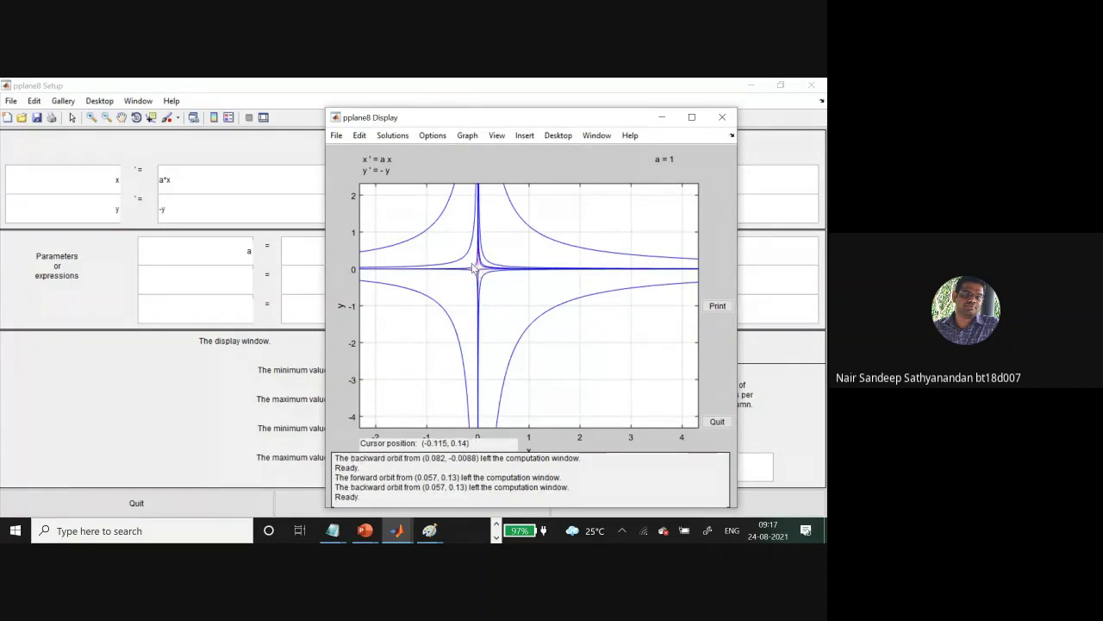
{"action": "left_click", "coordinate": [472, 264]}
{"action": "left_click", "coordinate": [471, 274]}
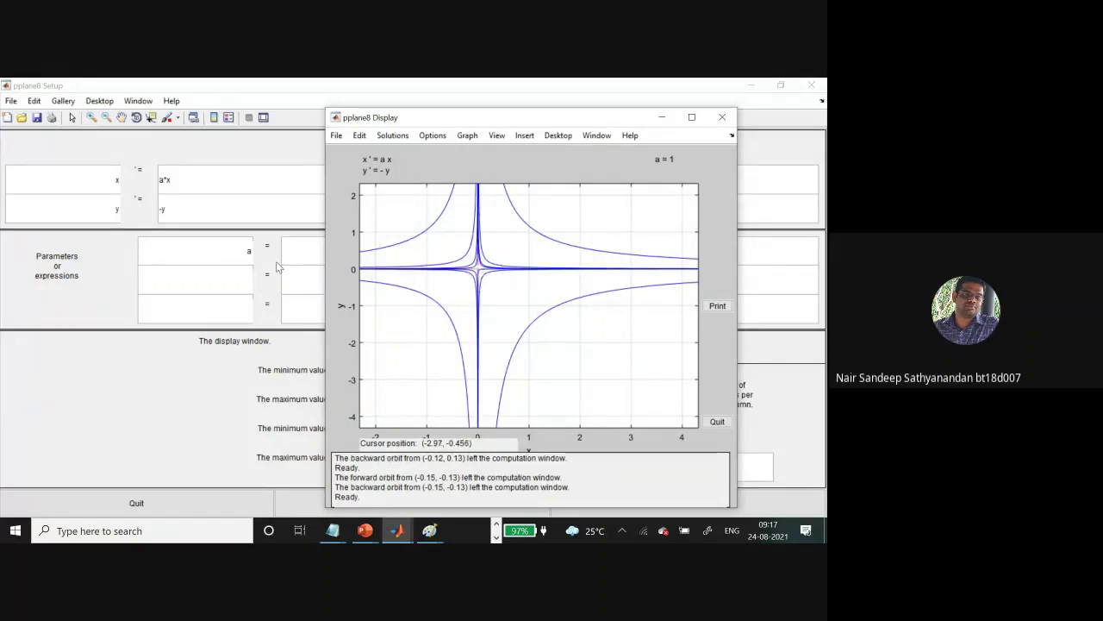
Set parameter a to -1 in the setup and redraw the phase plane
{"action": "left_click", "coordinate": [277, 267]}
{"action": "double_click", "coordinate": [364, 257]}
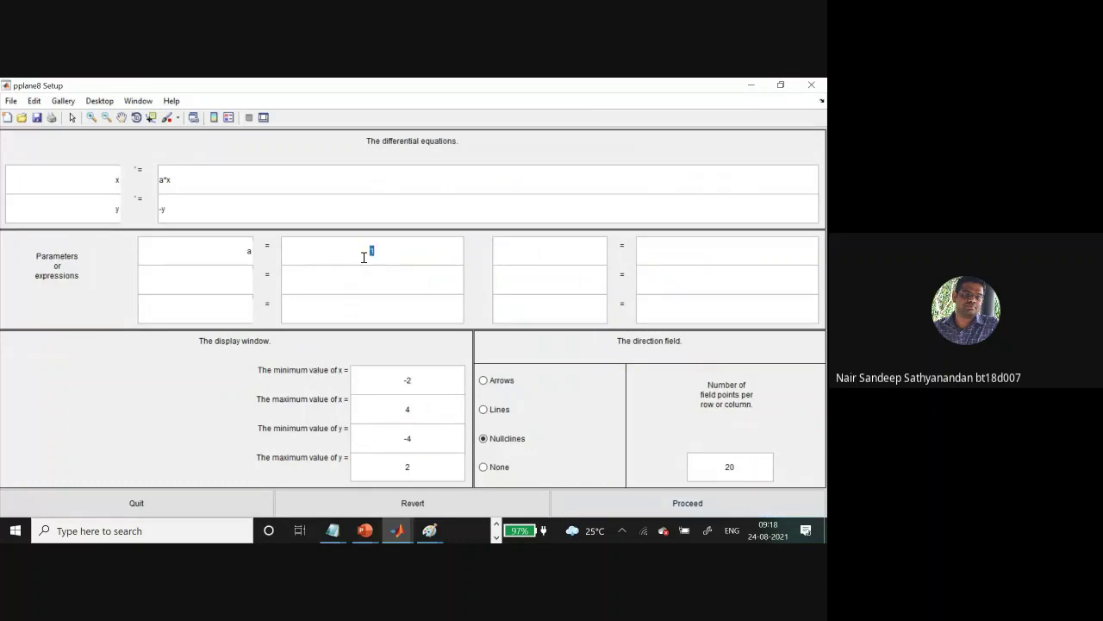
{"action": "type", "text": "-1"}
{"action": "key", "text": "Return"}
{"action": "left_click", "coordinate": [668, 511]}
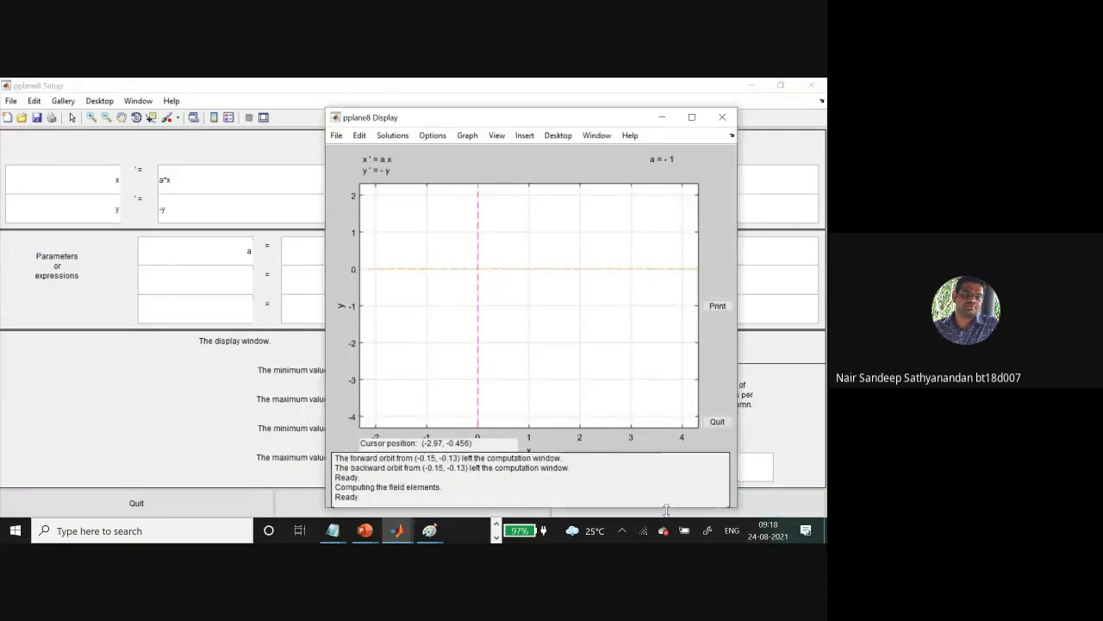
Plot trajectories for a = -1 from about ten starting points spread across all four quadrants of the phase plane
{"action": "left_click", "coordinate": [517, 312]}
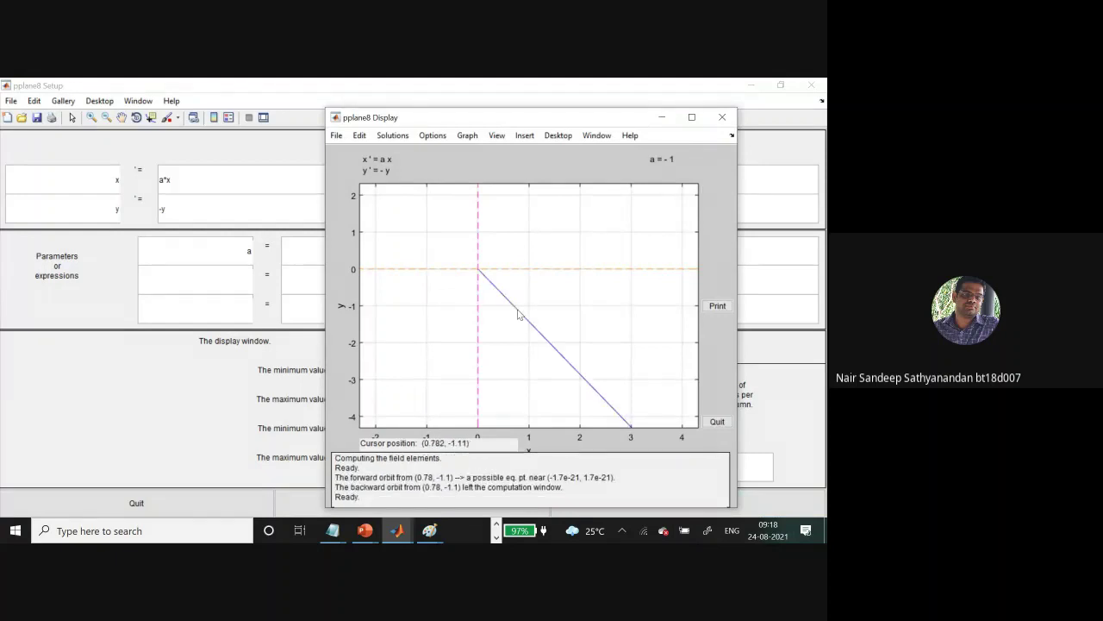
{"action": "left_click", "coordinate": [578, 250]}
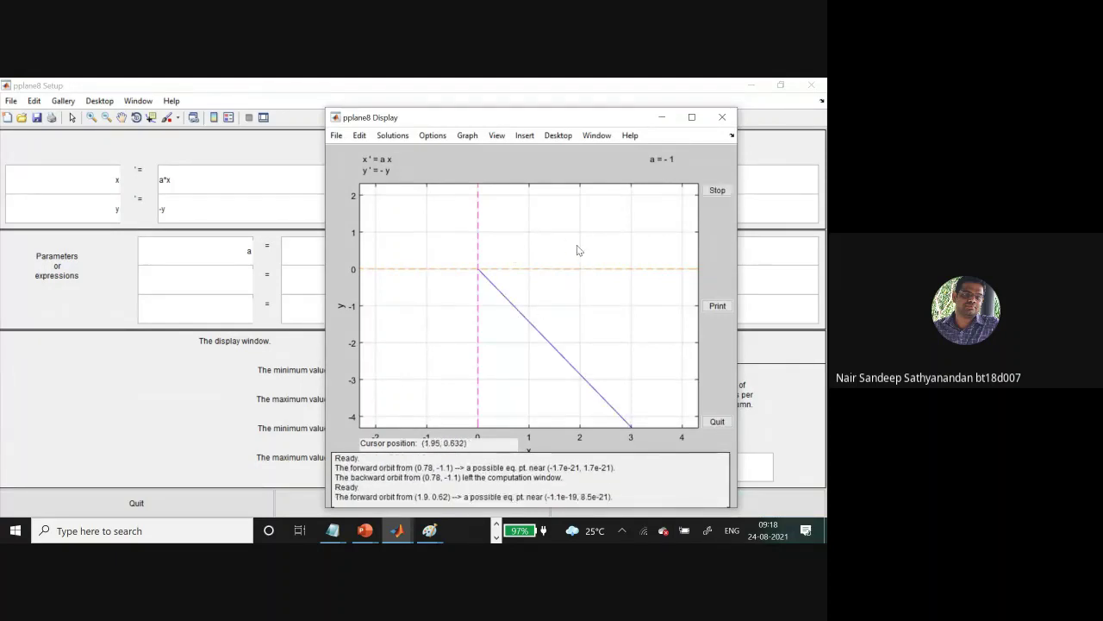
{"action": "left_click", "coordinate": [522, 204]}
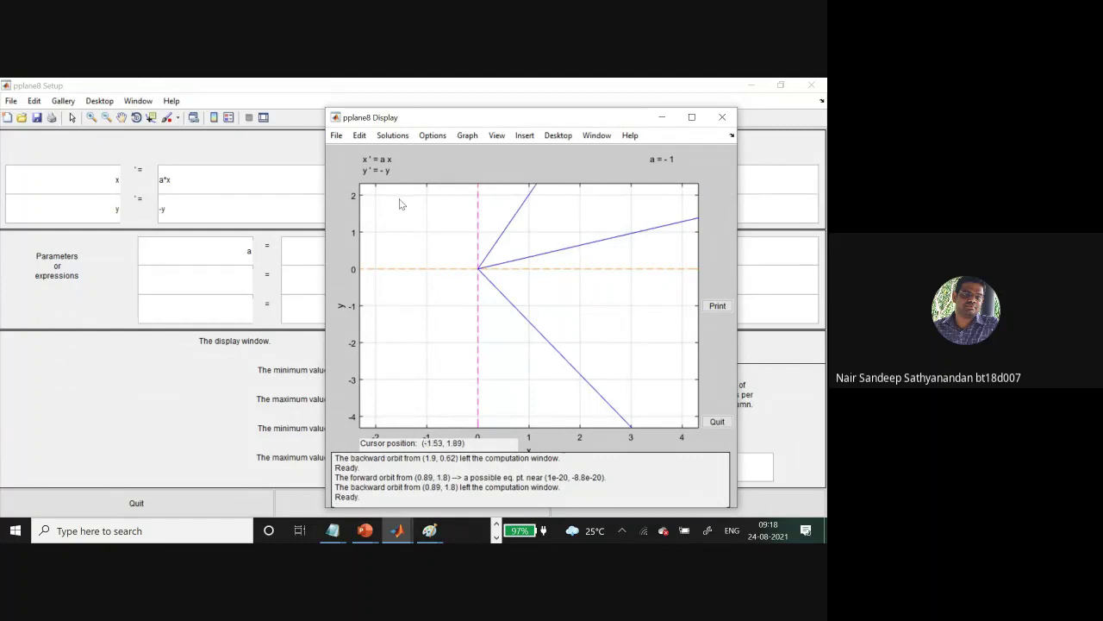
{"action": "left_click", "coordinate": [399, 203]}
{"action": "left_click", "coordinate": [375, 378]}
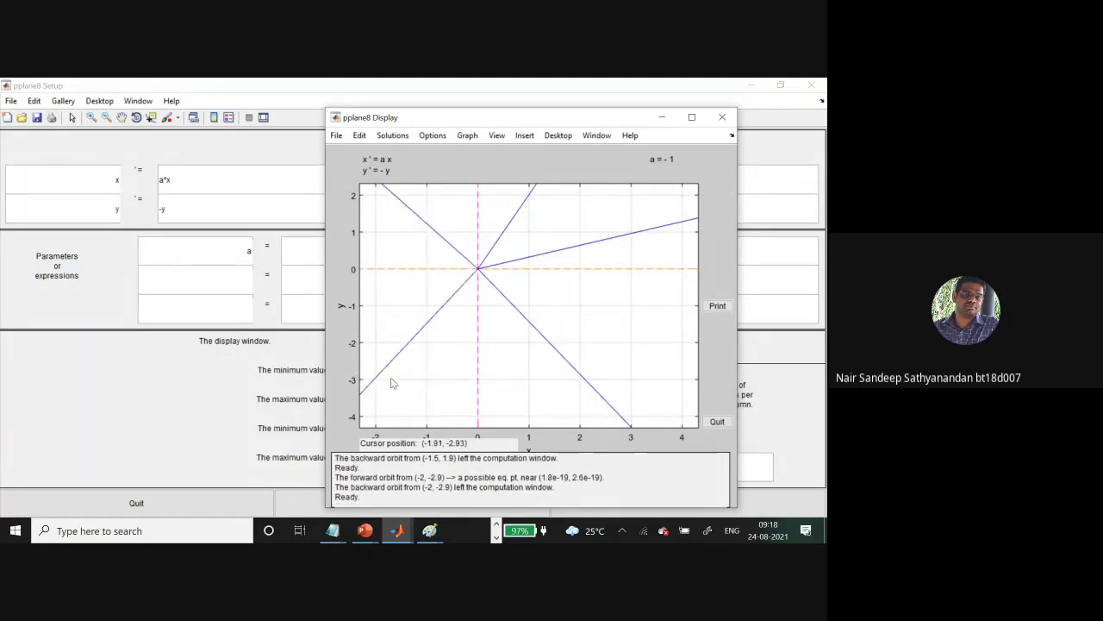
{"action": "left_click", "coordinate": [402, 398]}
{"action": "left_click", "coordinate": [380, 324]}
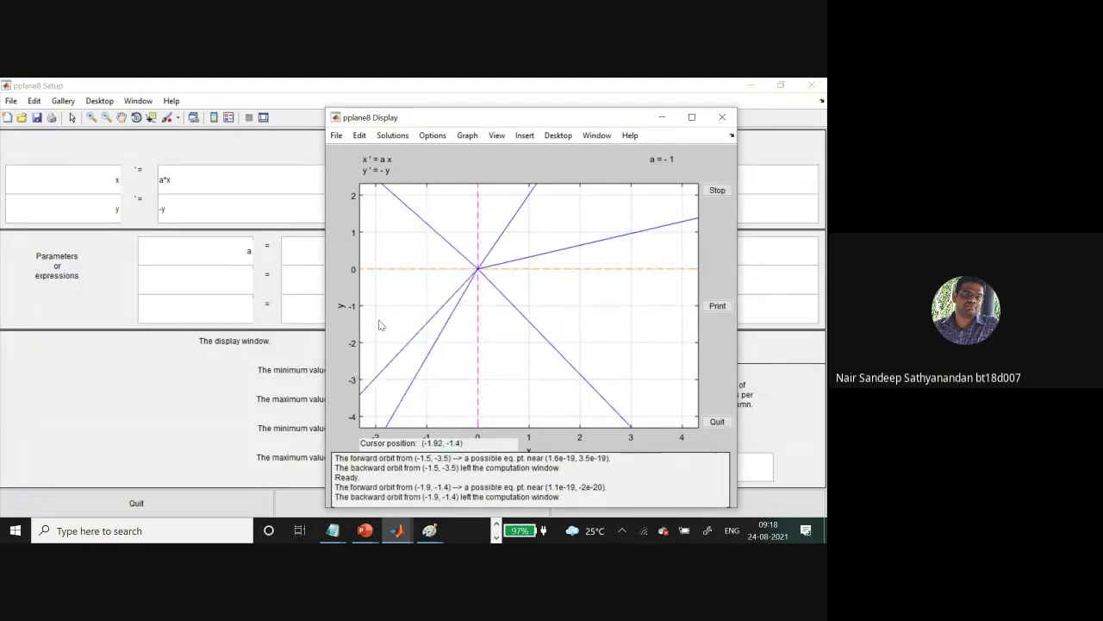
{"action": "left_click", "coordinate": [526, 397]}
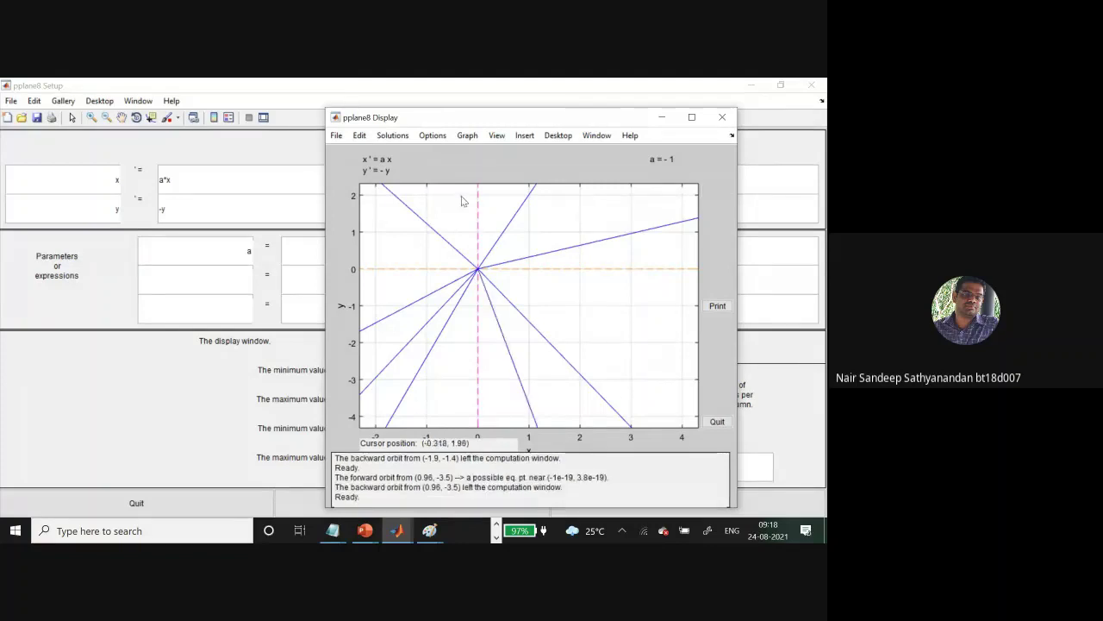
{"action": "left_click", "coordinate": [462, 201]}
{"action": "left_click", "coordinate": [386, 239]}
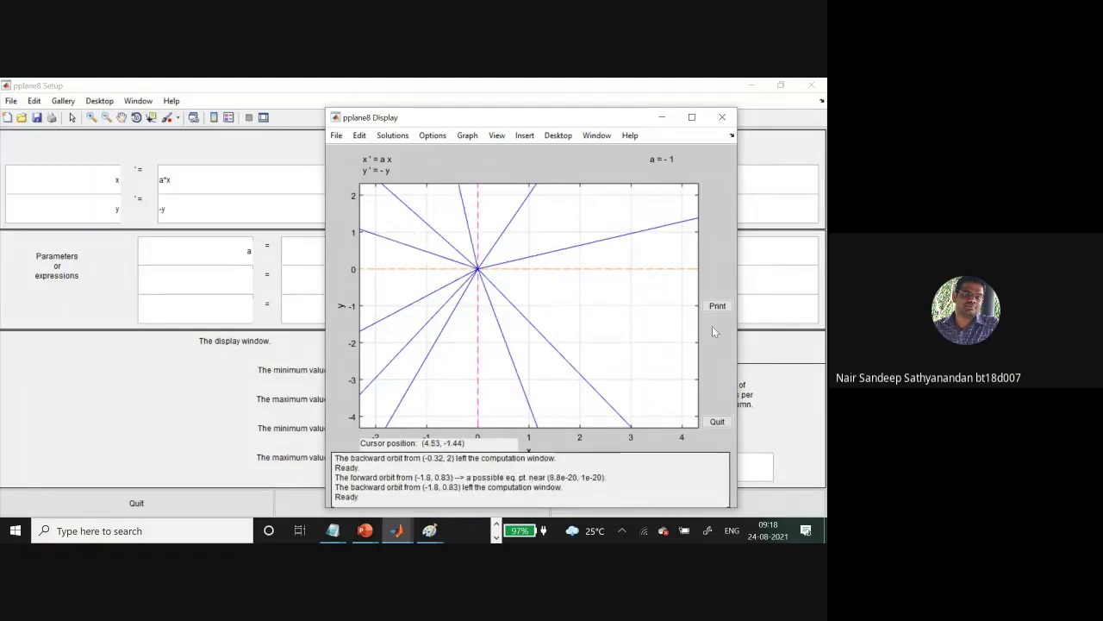
{"action": "left_click", "coordinate": [641, 335]}
Set parameter a to -0.5 in the setup and redraw the phase plane
{"action": "left_click", "coordinate": [205, 406]}
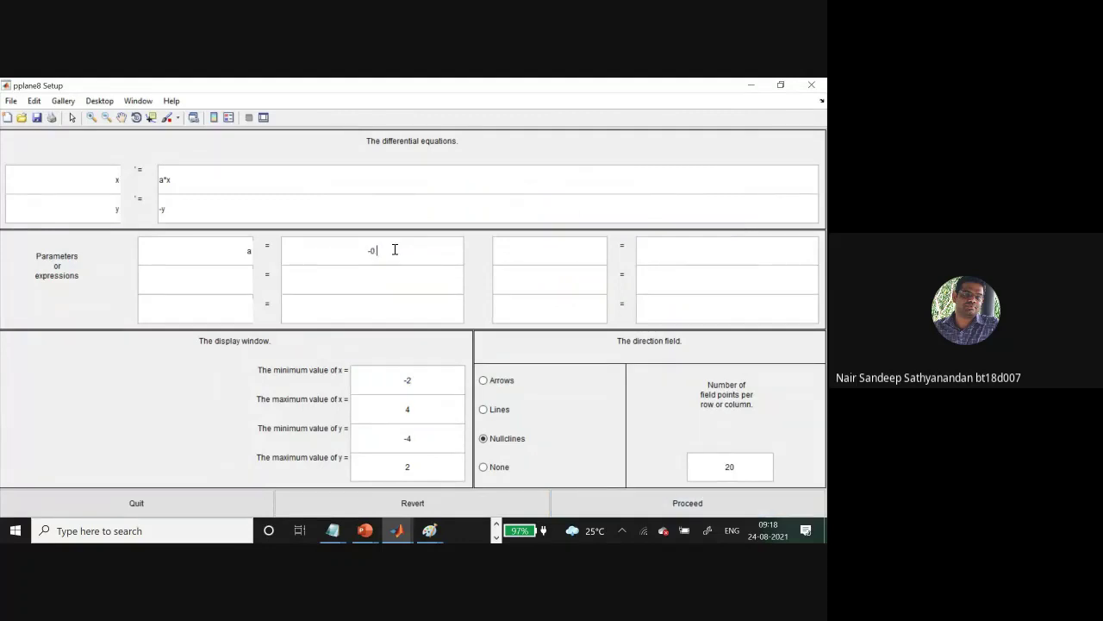
{"action": "left_click", "coordinate": [669, 510]}
Plot trajectories for a = -0.5 from about (3.1, -2.9), (3.7, -2.3) and (1.8, -3.8), plus (2.6, 0.71) in a zoomed-in view
{"action": "left_click", "coordinate": [636, 377]}
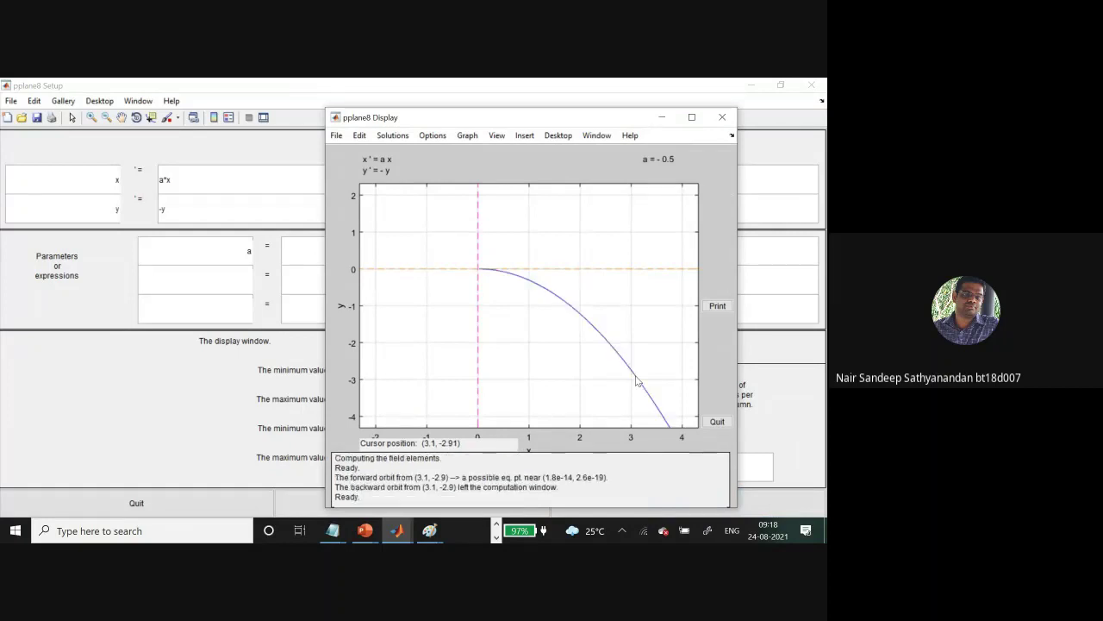
{"action": "left_click", "coordinate": [667, 357]}
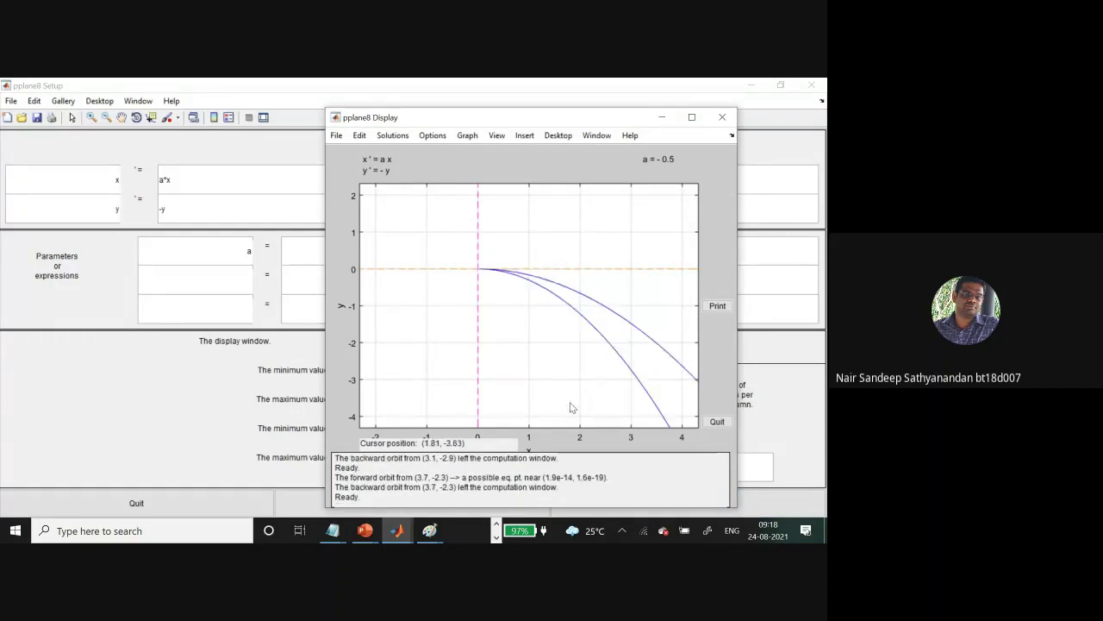
{"action": "left_click", "coordinate": [570, 405]}
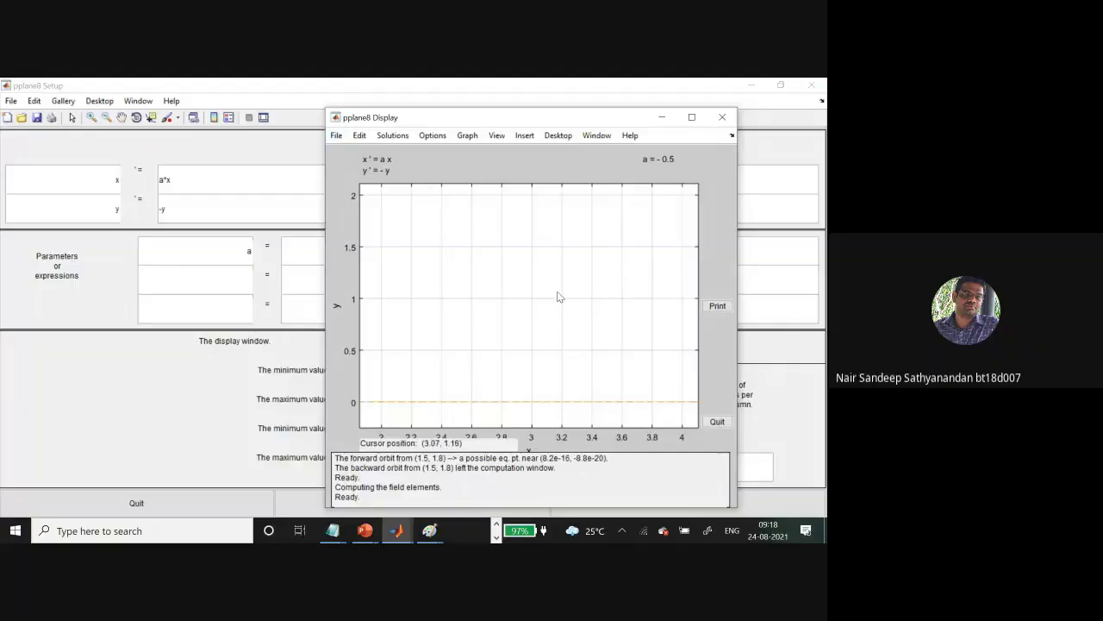
{"action": "left_click", "coordinate": [479, 331]}
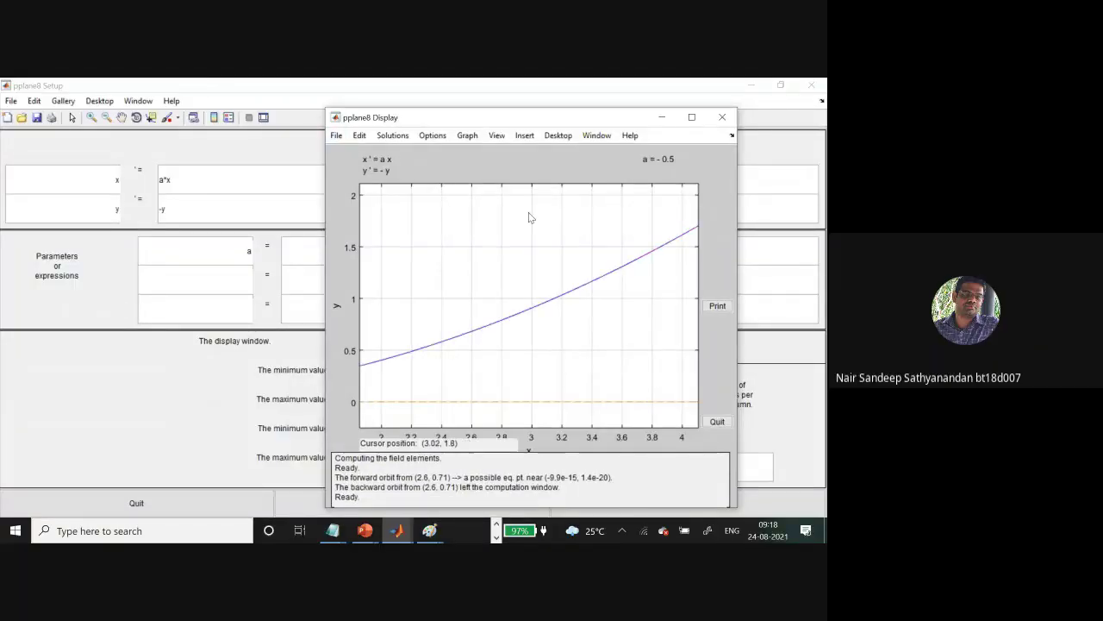
Plot a further trajectory for a = -0.5 from about (2.7, 1.9) in the zoomed-in phase plane
{"action": "left_click", "coordinate": [493, 212]}
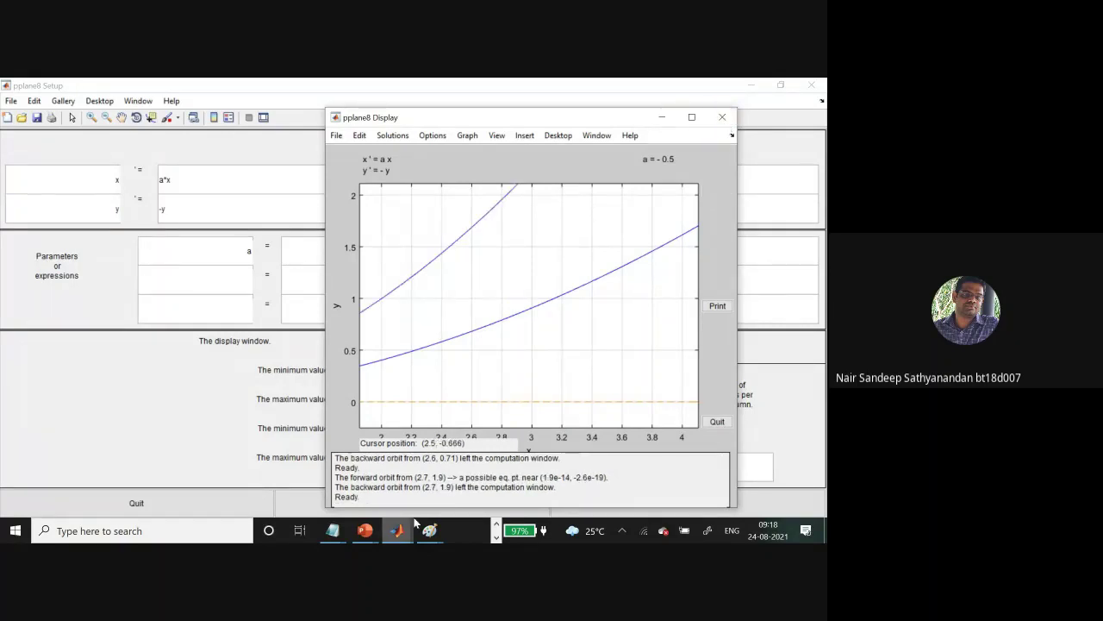
Switch to the Phase plane analysis_v2 presentation in PowerPoint and look through its nullcline slides, including slide 25
{"action": "mouse_move", "coordinate": [364, 534]}
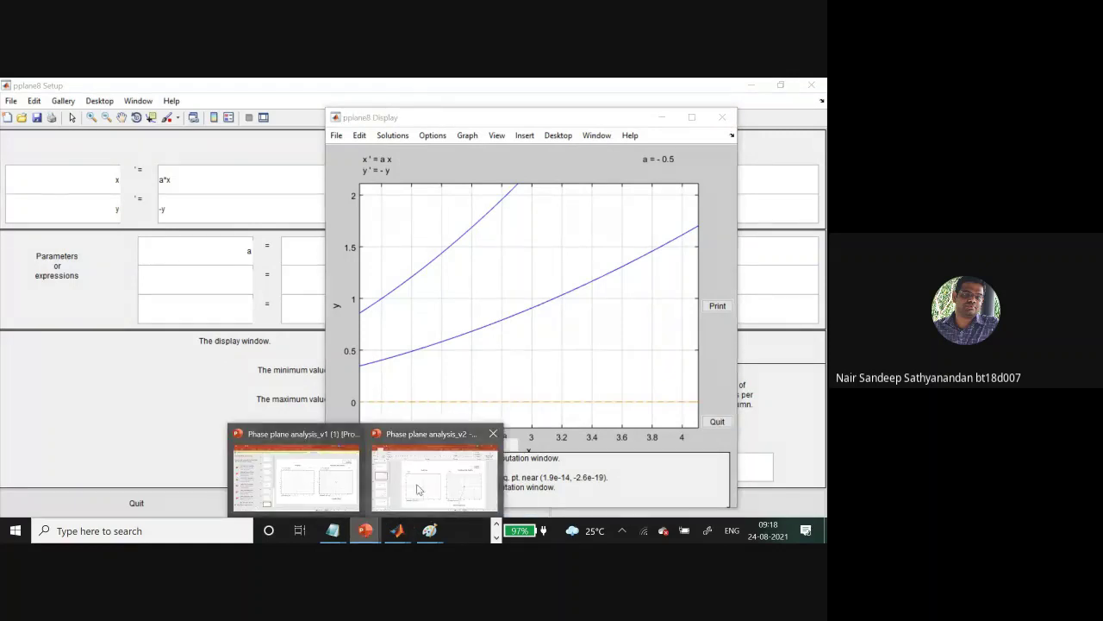
{"action": "mouse_move", "coordinate": [410, 484]}
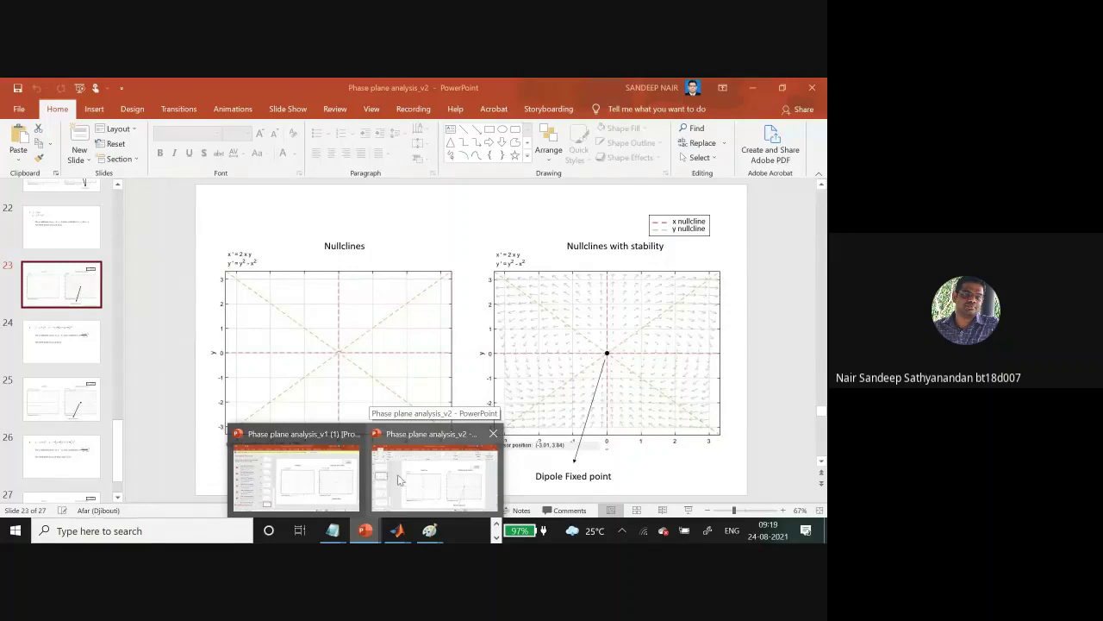
{"action": "left_click", "coordinate": [397, 474]}
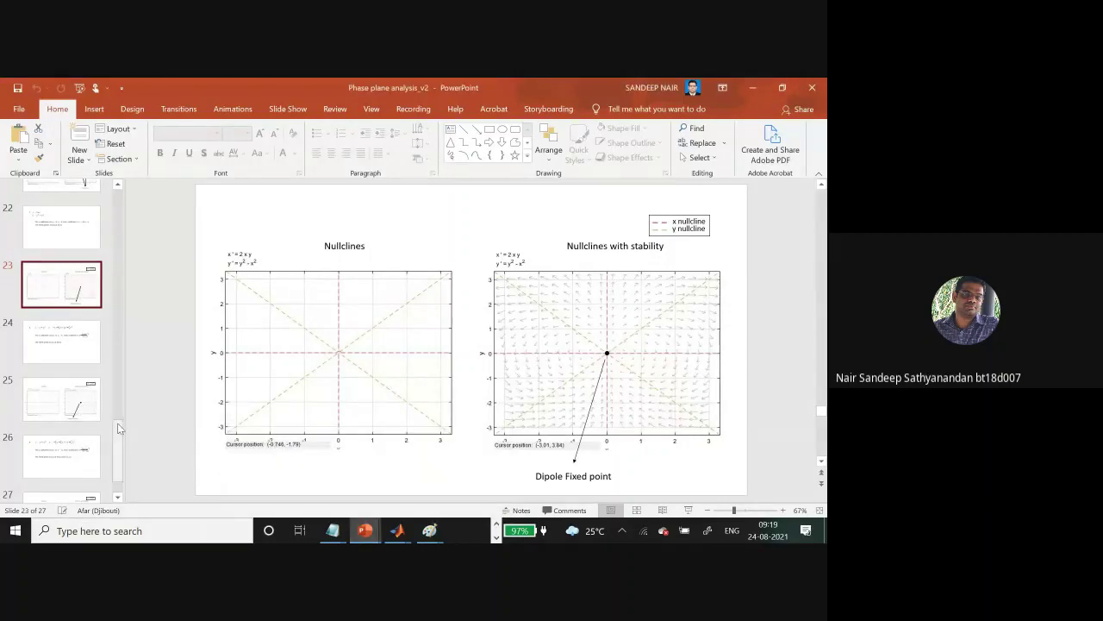
{"action": "scroll", "coordinate": [119, 429], "scroll_direction": "down", "scroll_amount": 1}
{"action": "left_click", "coordinate": [54, 349]}
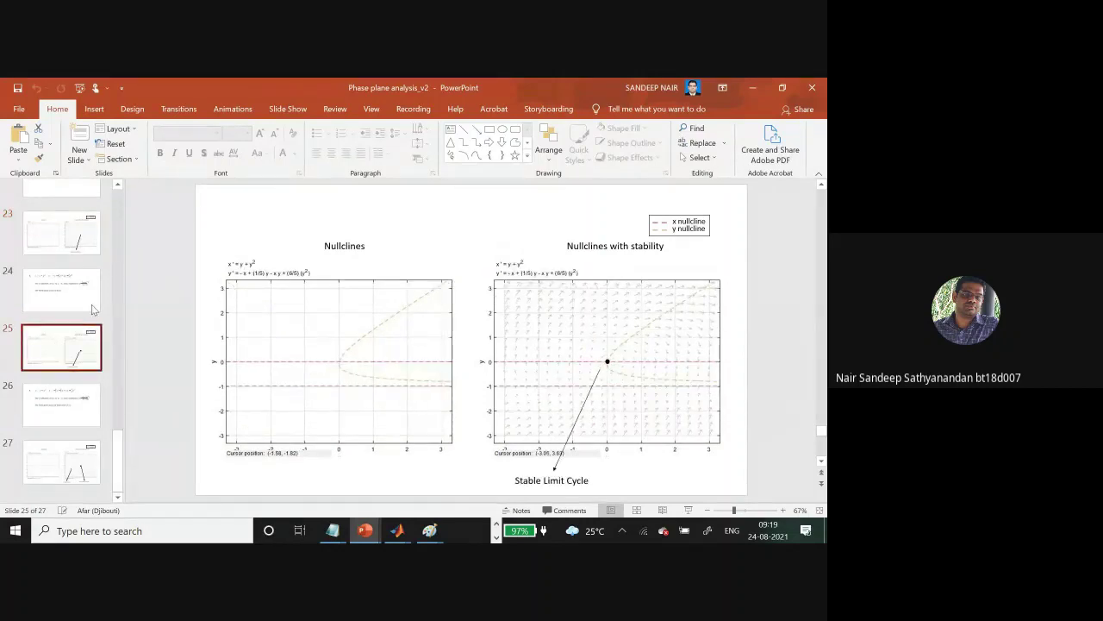
{"action": "scroll", "coordinate": [120, 379], "scroll_direction": "up", "scroll_amount": 5}
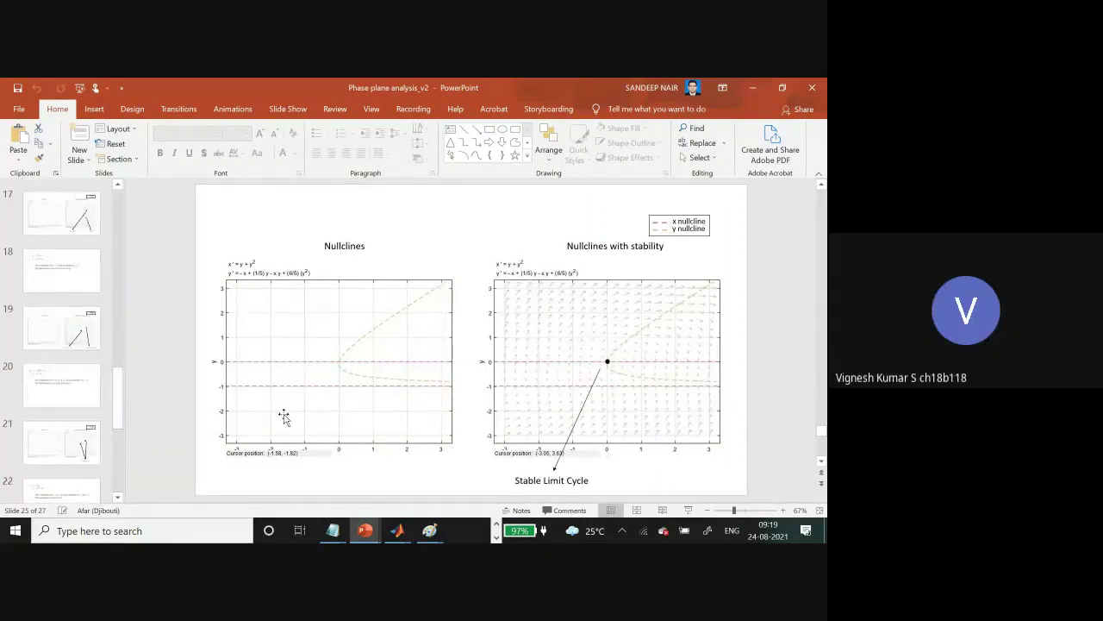
Switch back to pplane8, set the direction field to Arrows in the setup and redraw the phase plane for a = -0.5
{"action": "mouse_move", "coordinate": [404, 531]}
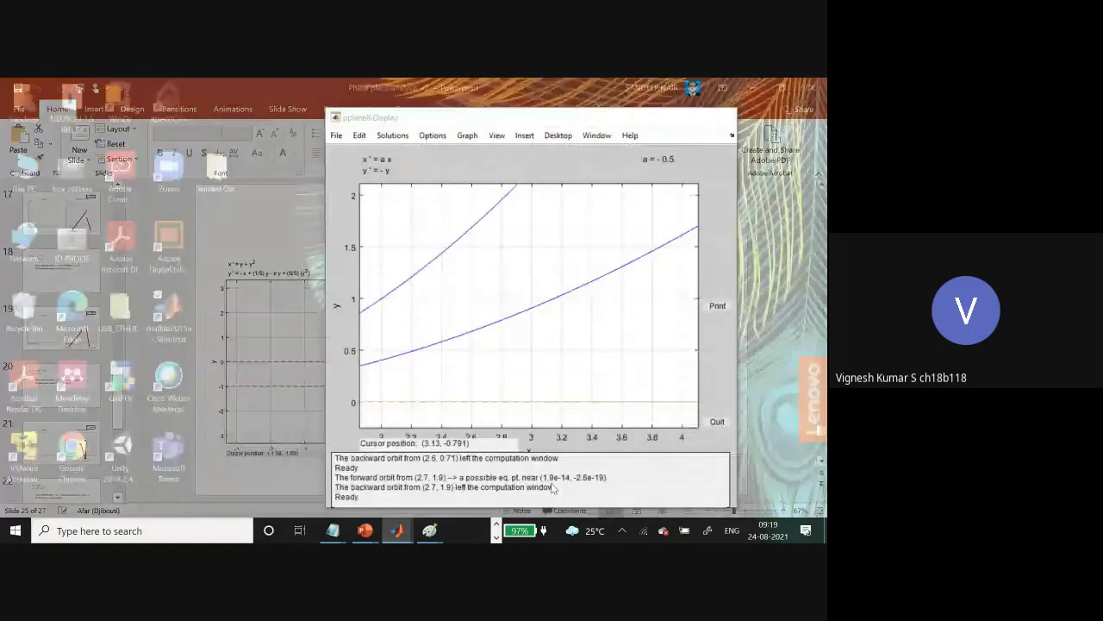
{"action": "left_click", "coordinate": [537, 474]}
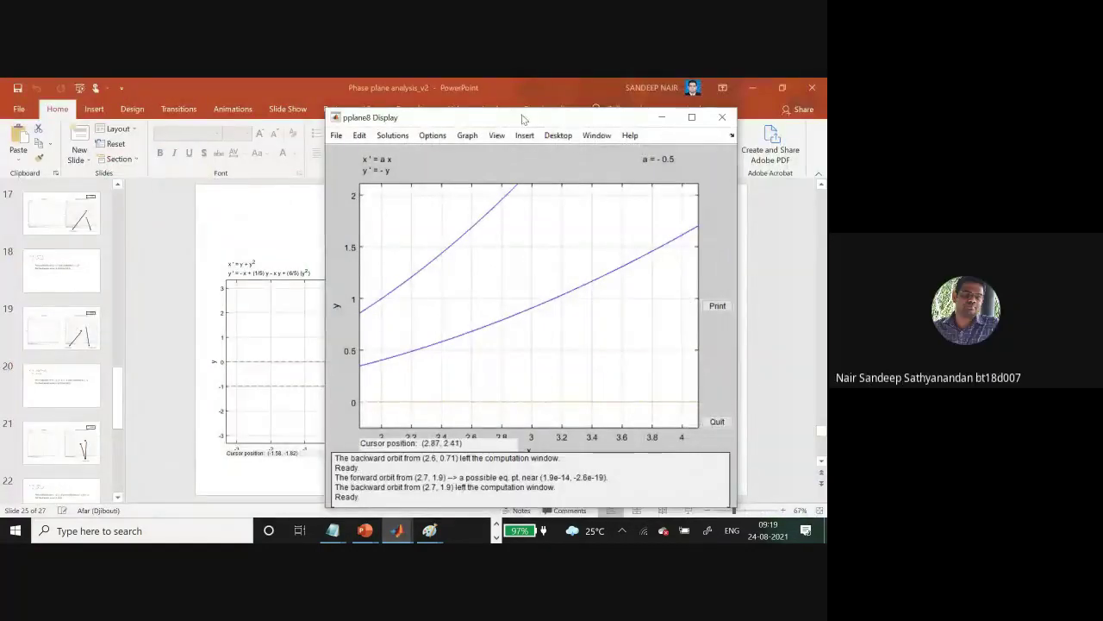
{"action": "left_click_drag", "start_coordinate": [523, 122], "coordinate": [572, 92]}
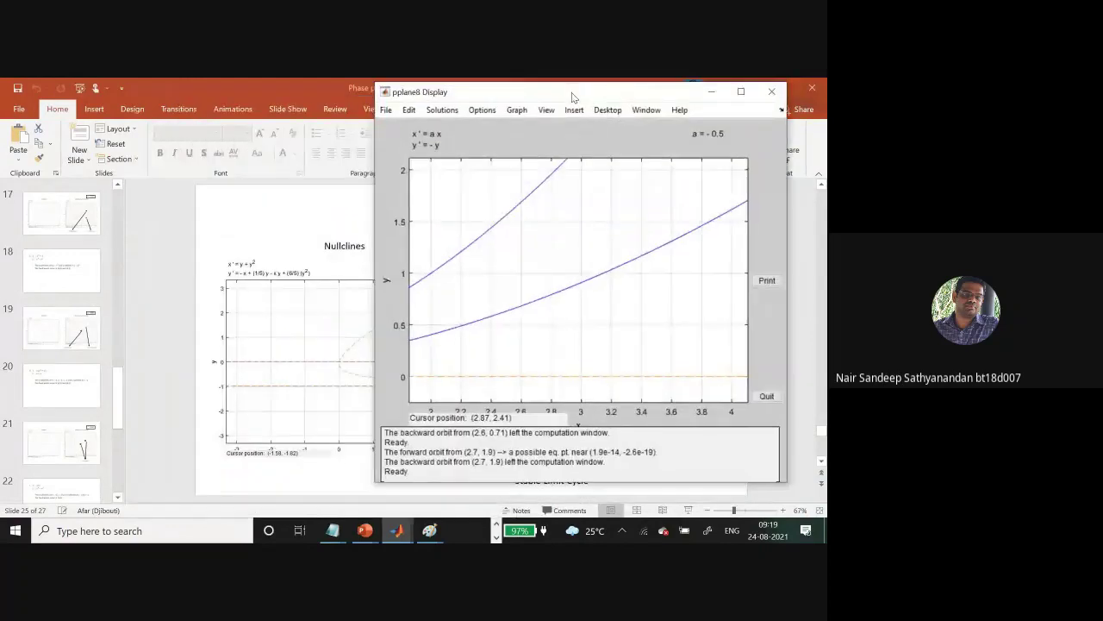
{"action": "mouse_move", "coordinate": [396, 531]}
{"action": "left_click", "coordinate": [448, 490]}
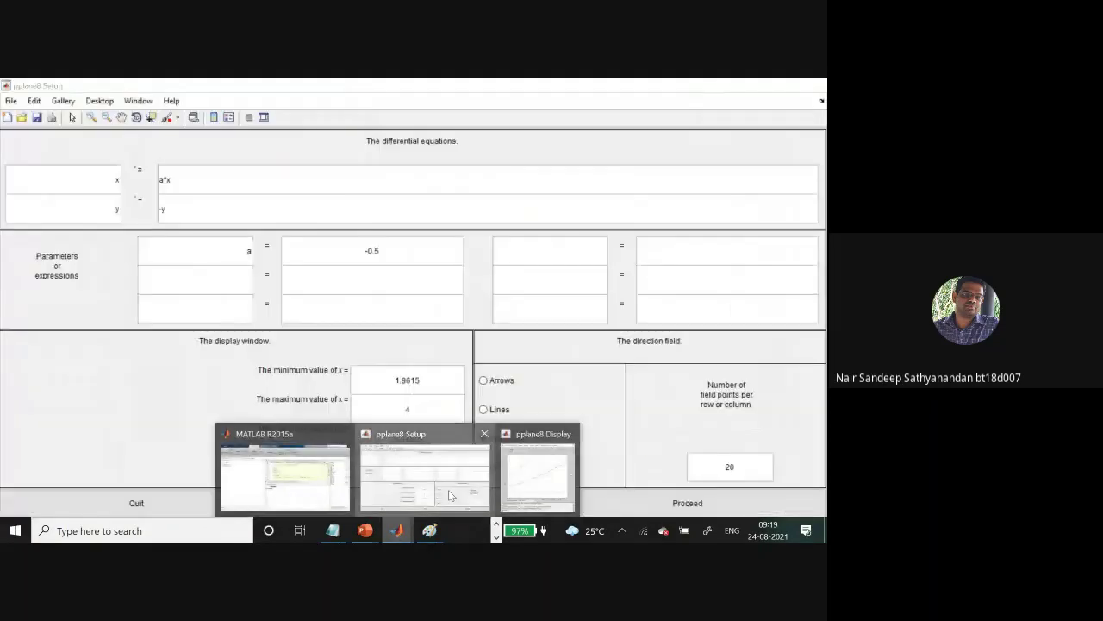
{"action": "left_click", "coordinate": [485, 381]}
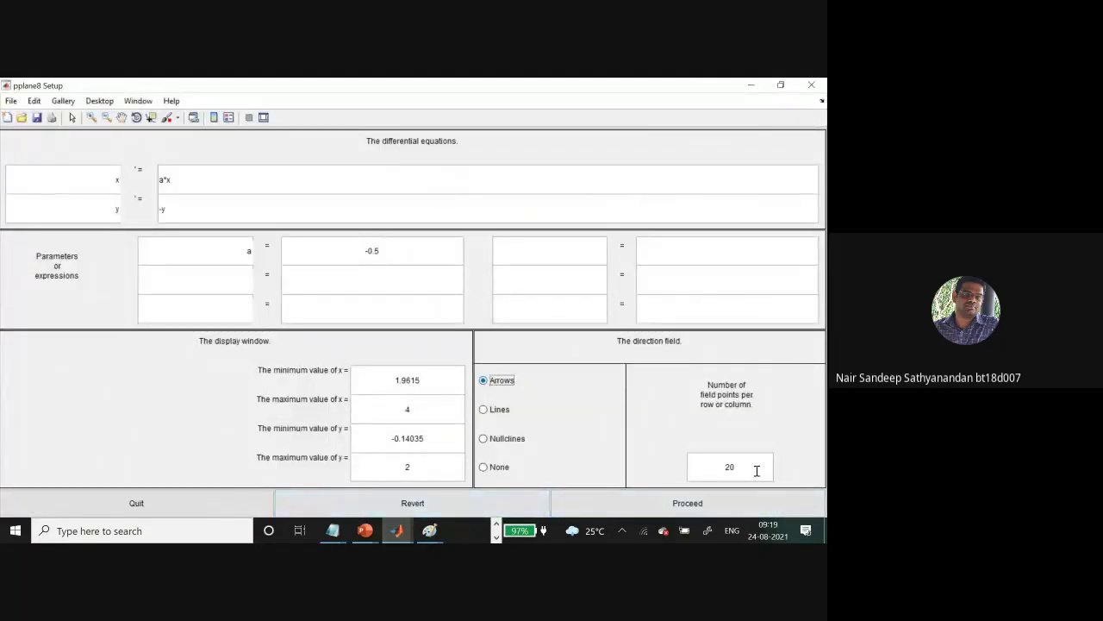
{"action": "left_click", "coordinate": [700, 500]}
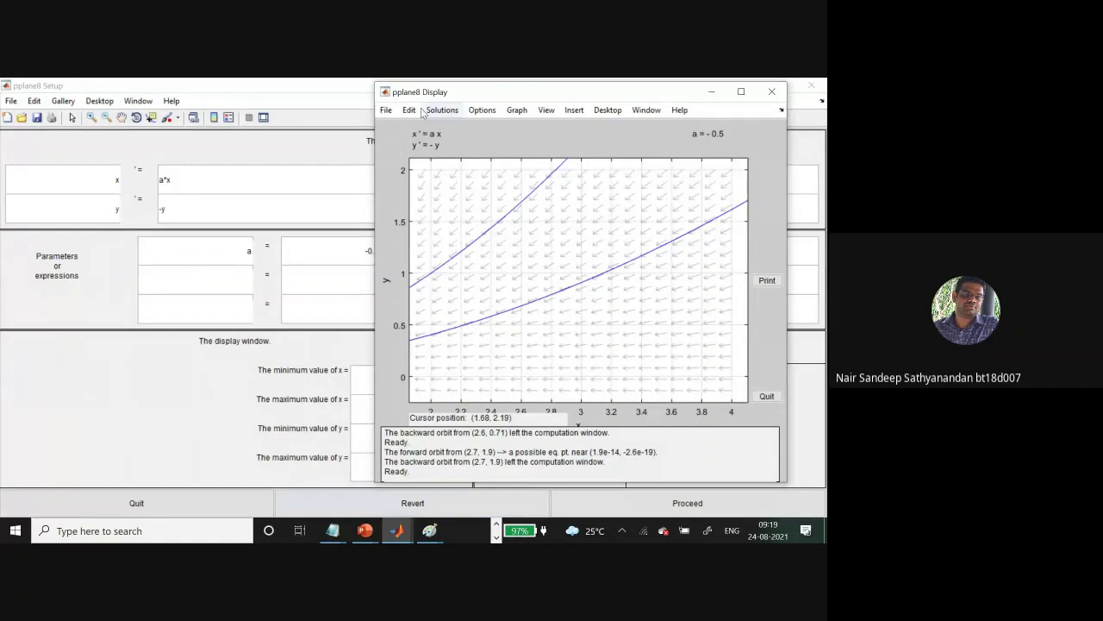
{"action": "left_click", "coordinate": [771, 91]}
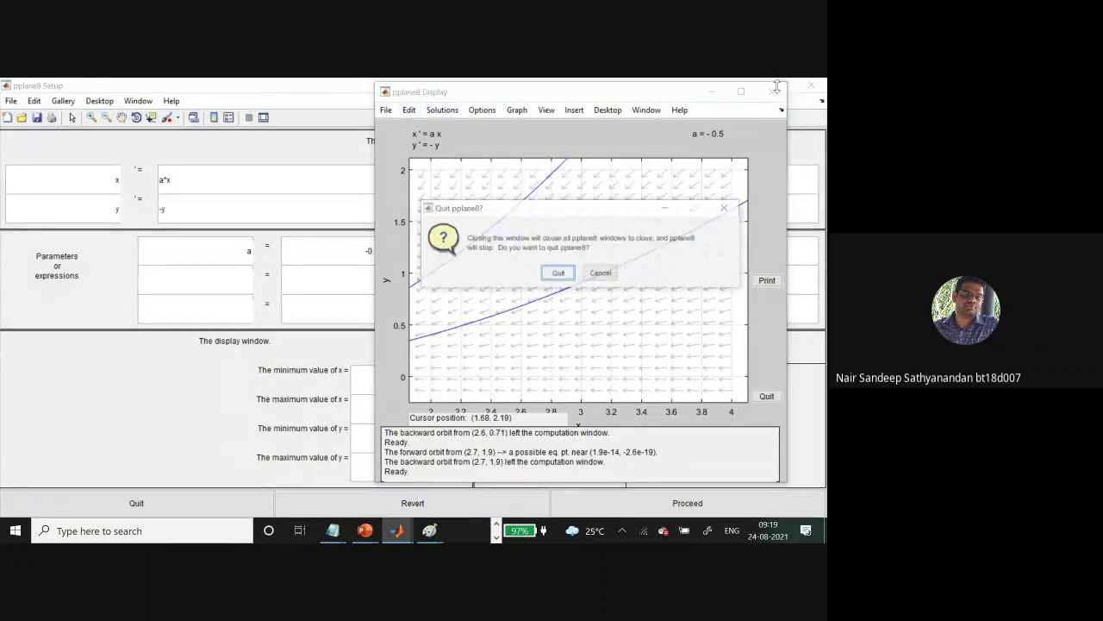
{"action": "left_click", "coordinate": [613, 275]}
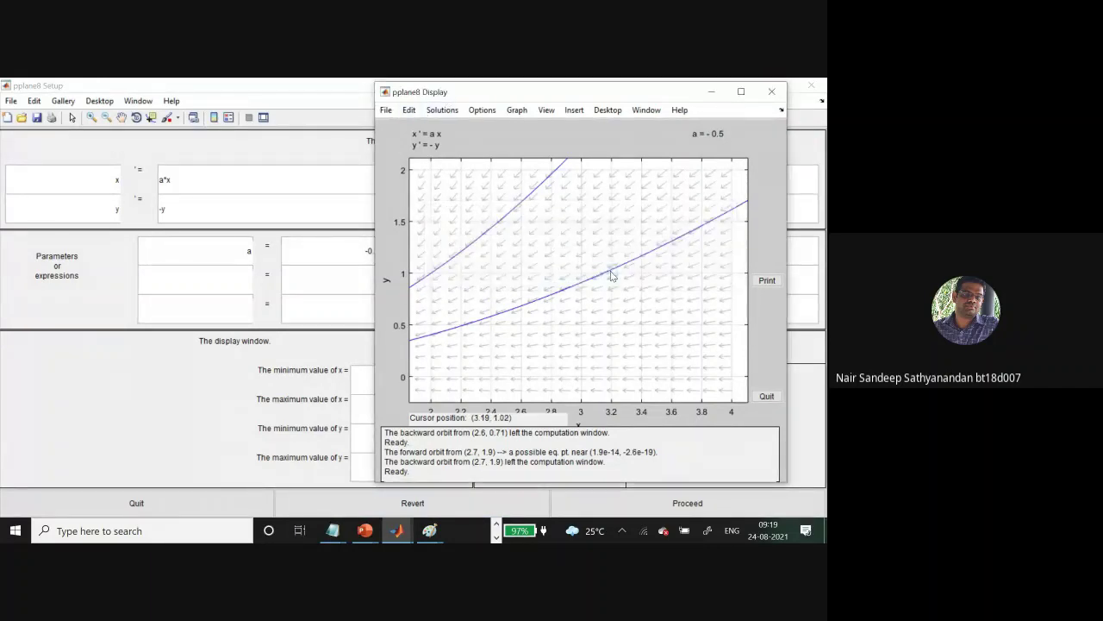
{"action": "left_click", "coordinate": [410, 110]}
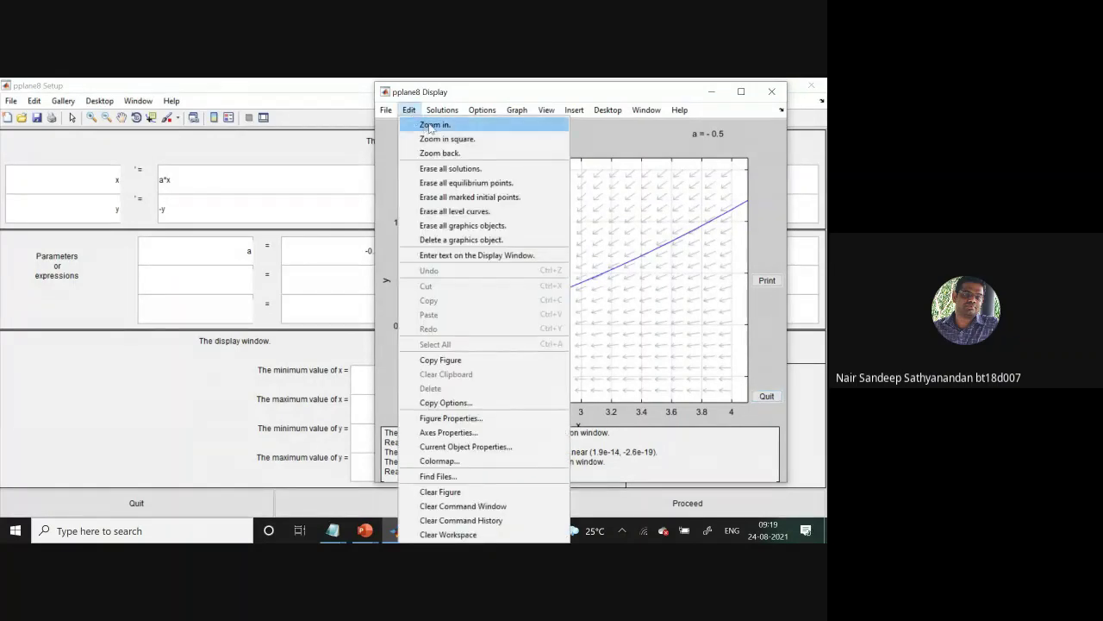
{"action": "left_click", "coordinate": [435, 152]}
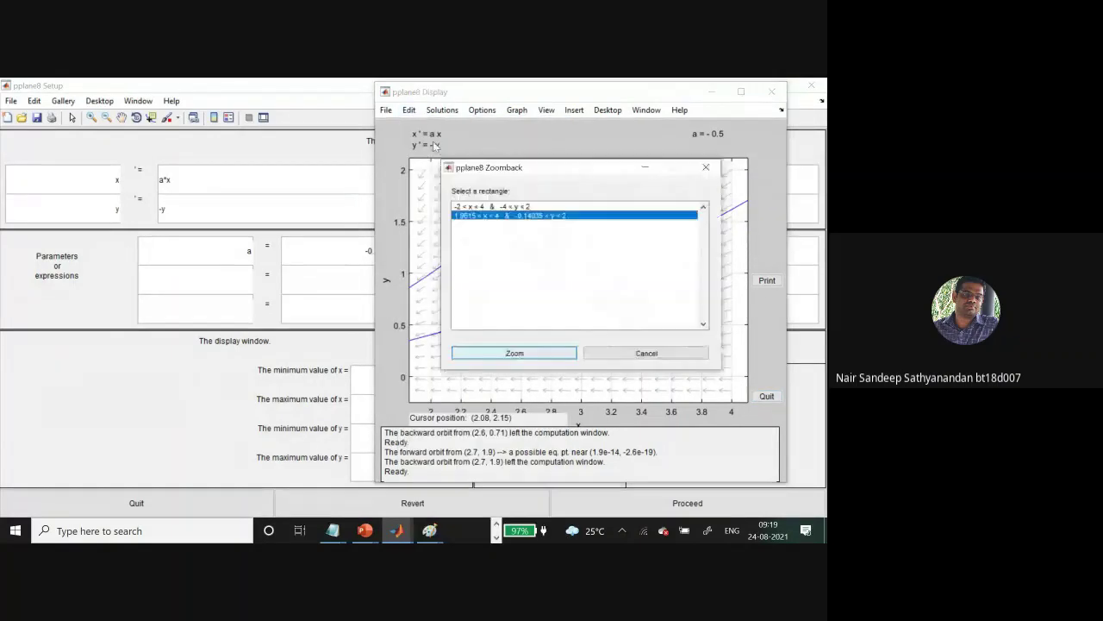
{"action": "left_click", "coordinate": [705, 168]}
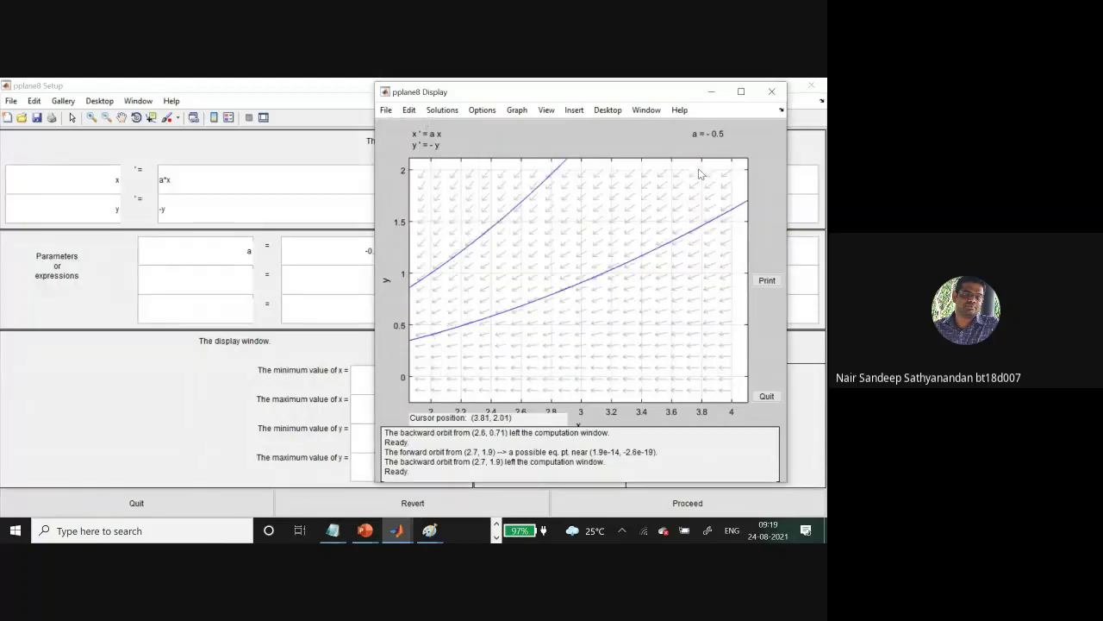
Zoom the phase plane in around (3.2, 1.1) and plot a trajectory from about (3.2, 1.2)
{"action": "left_click", "coordinate": [409, 110]}
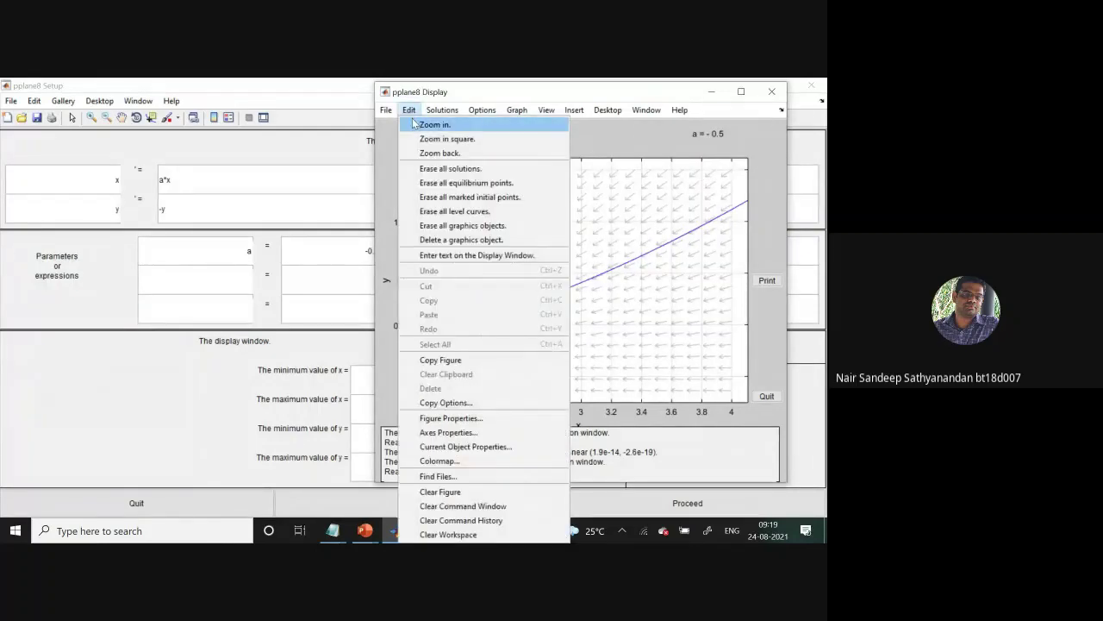
{"action": "left_click", "coordinate": [458, 128]}
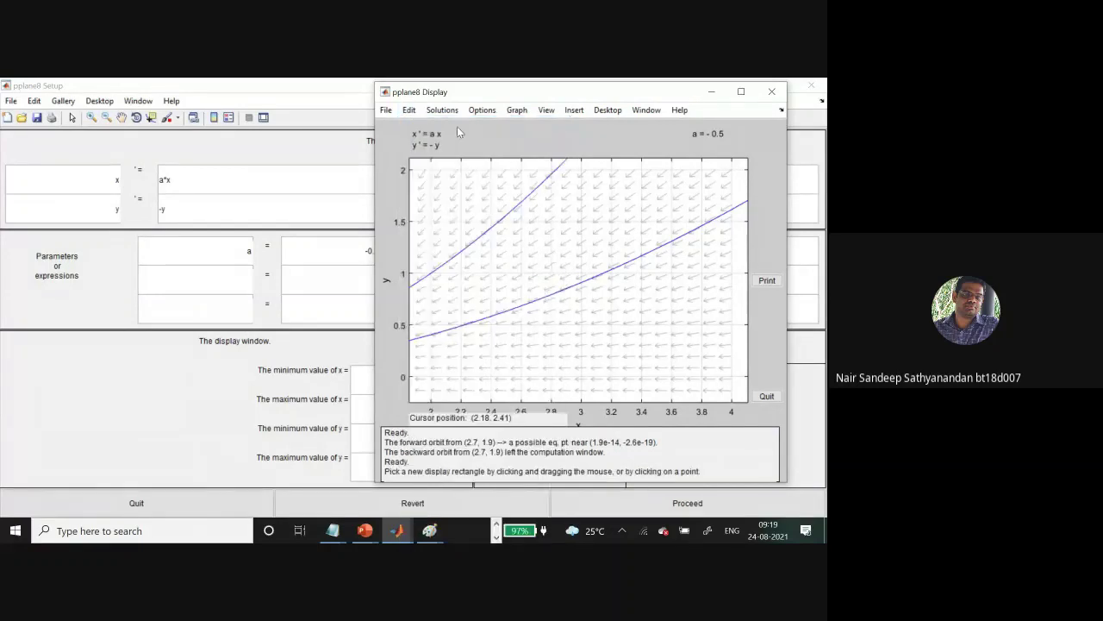
{"action": "left_click", "coordinate": [410, 110]}
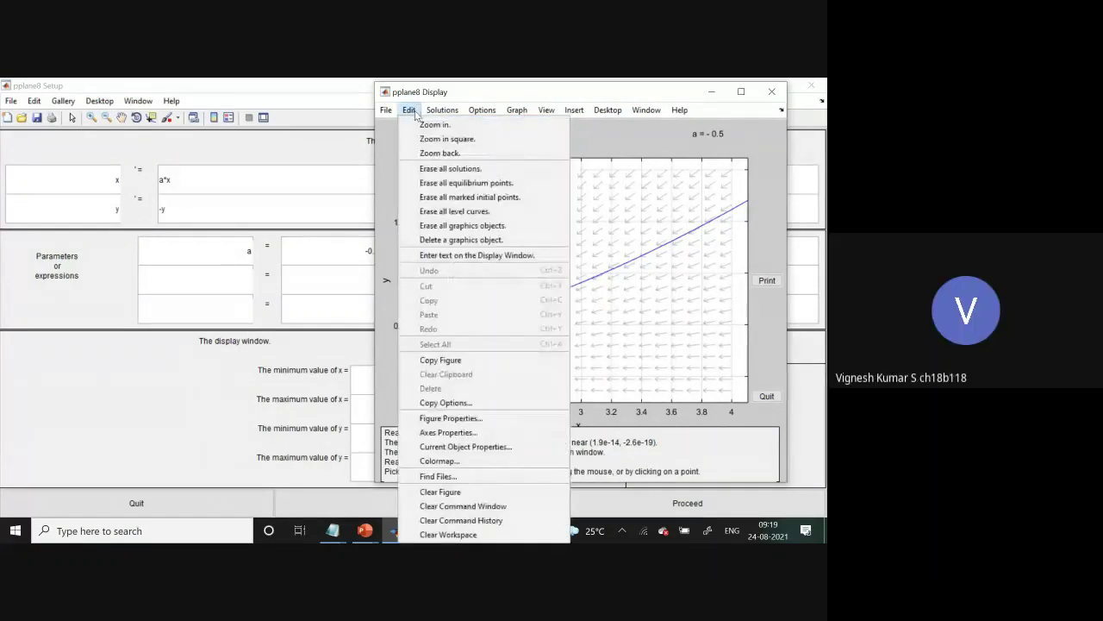
{"action": "left_click", "coordinate": [604, 261]}
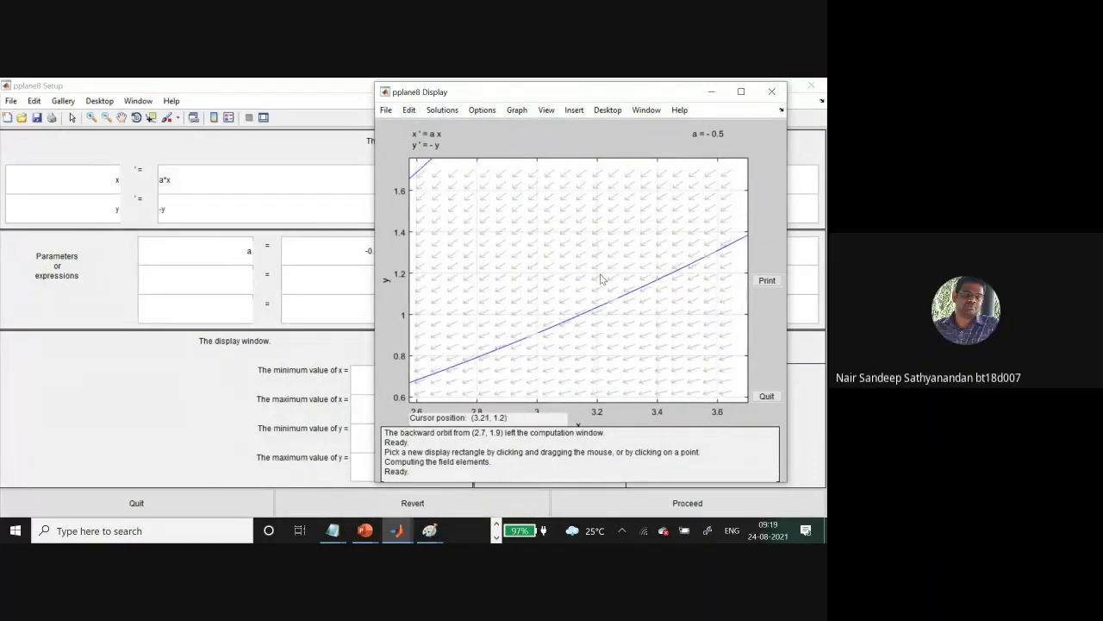
{"action": "left_click", "coordinate": [602, 278]}
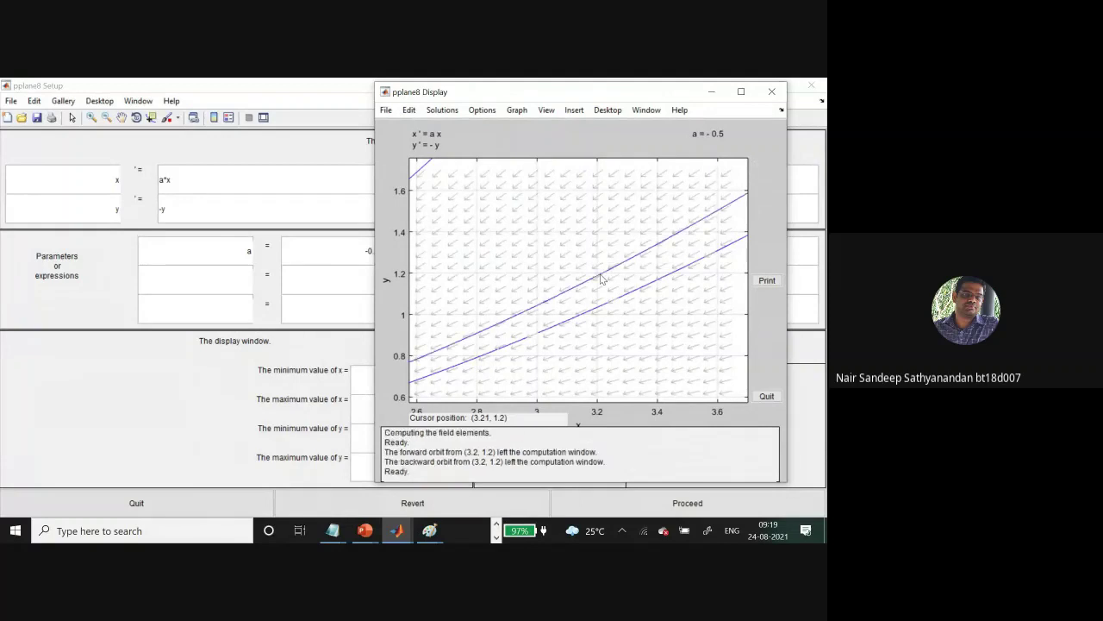
Quit pplane8, relaunch it by rerunning the pplane8 command in MATLAB, and maximize its setup window
{"action": "left_click", "coordinate": [771, 93]}
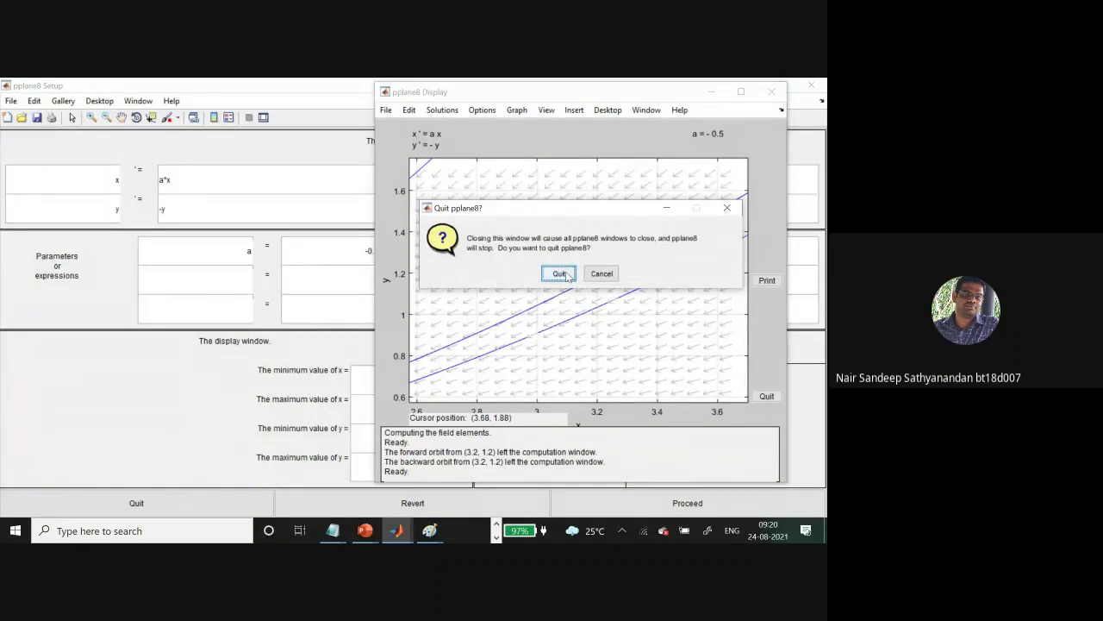
{"action": "left_click", "coordinate": [560, 273]}
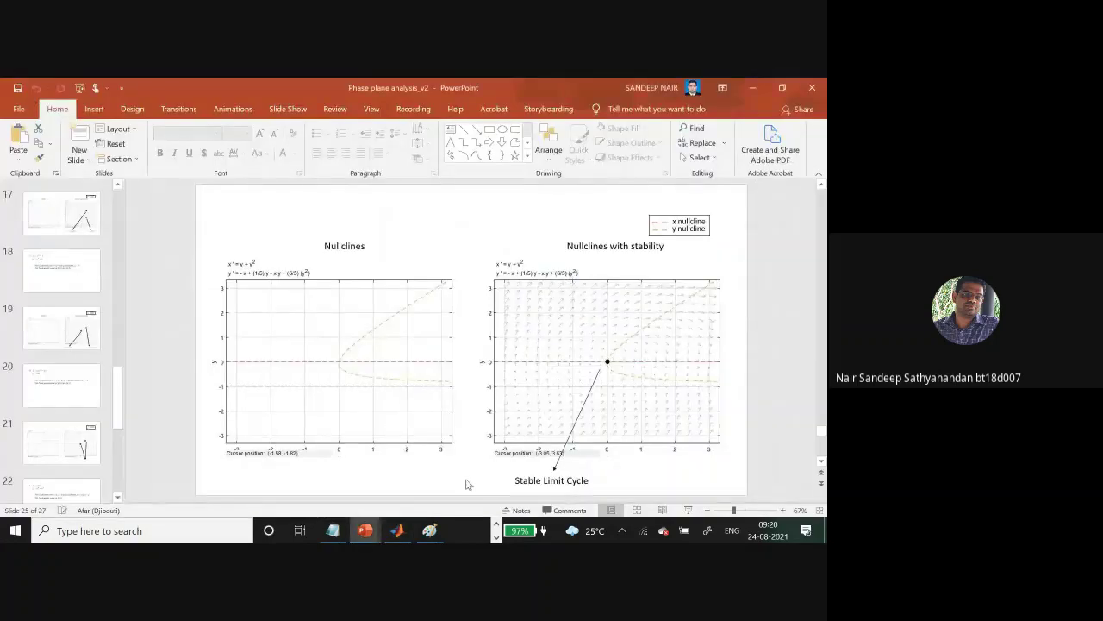
{"action": "left_click", "coordinate": [397, 530]}
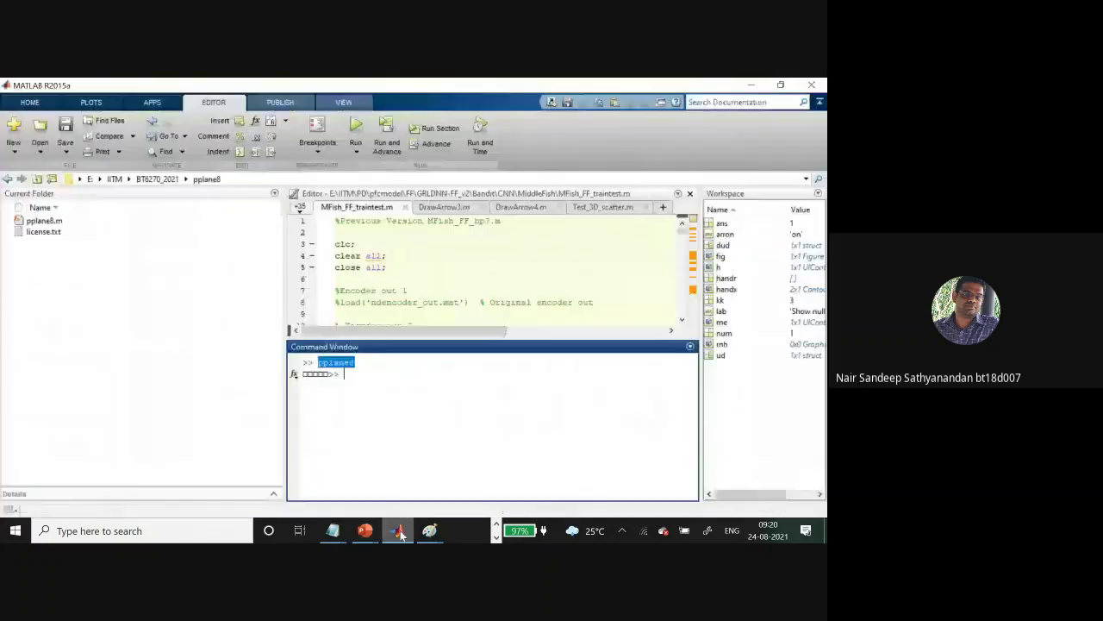
{"action": "key", "text": "Up"}
{"action": "key", "text": "Return"}
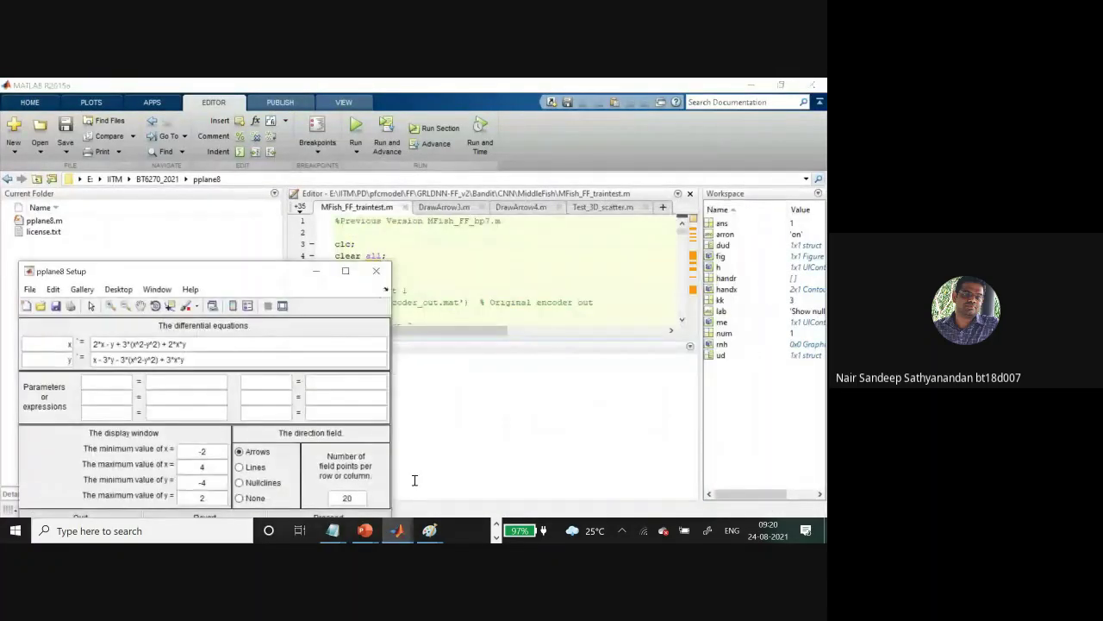
{"action": "left_click", "coordinate": [344, 270]}
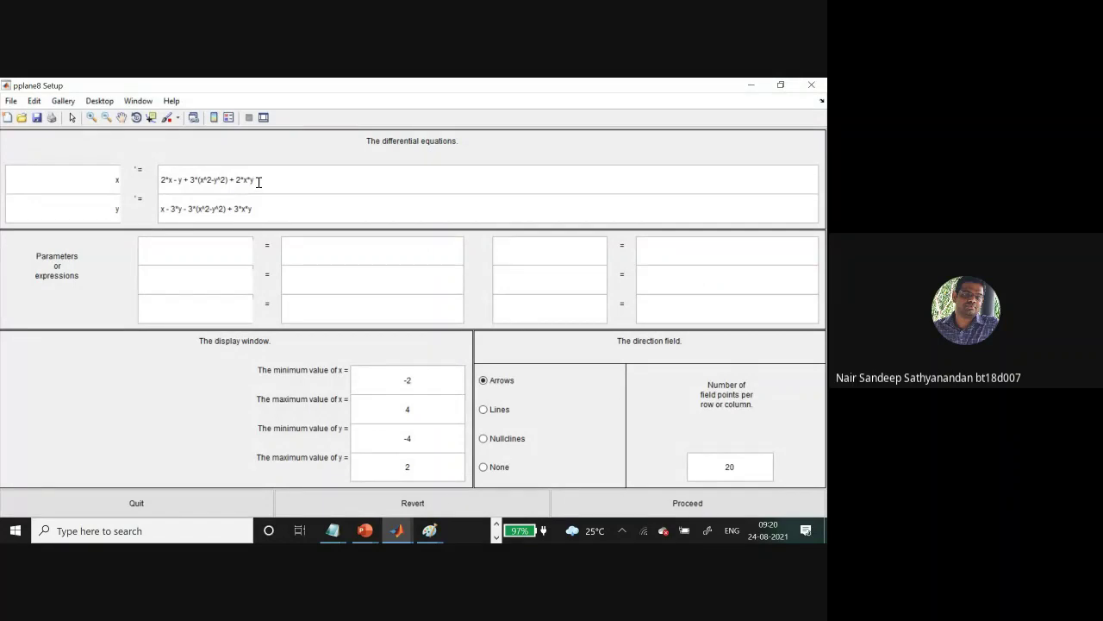
Show the nullclines of the default system and plot trajectories from about (0.095, -3.1) and (3.3, -1.3)
{"action": "left_click", "coordinate": [507, 440]}
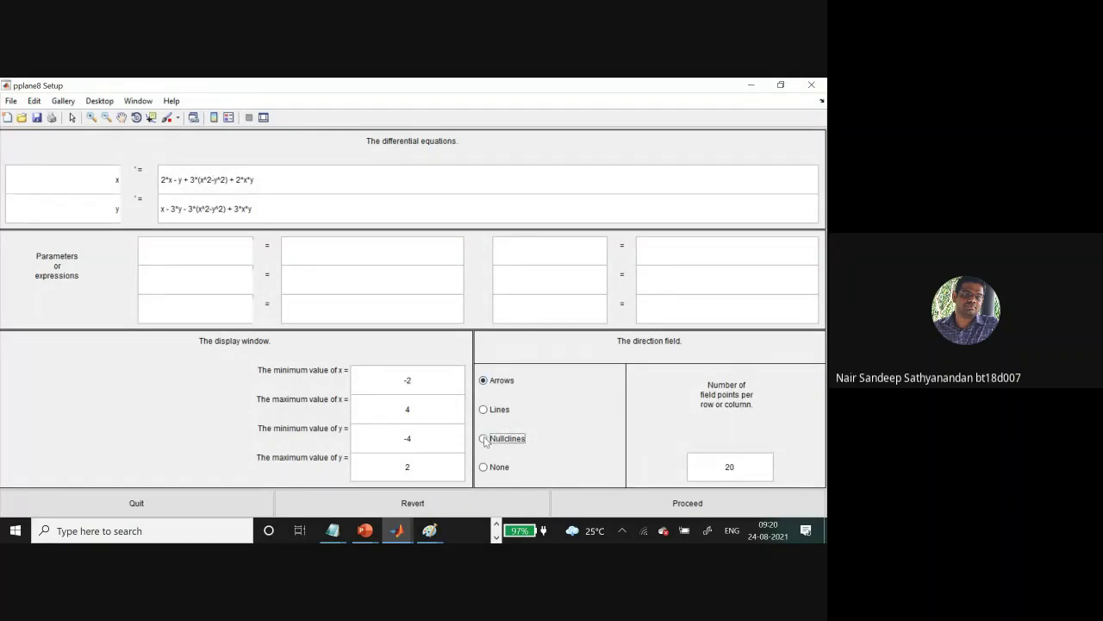
{"action": "left_click", "coordinate": [700, 515]}
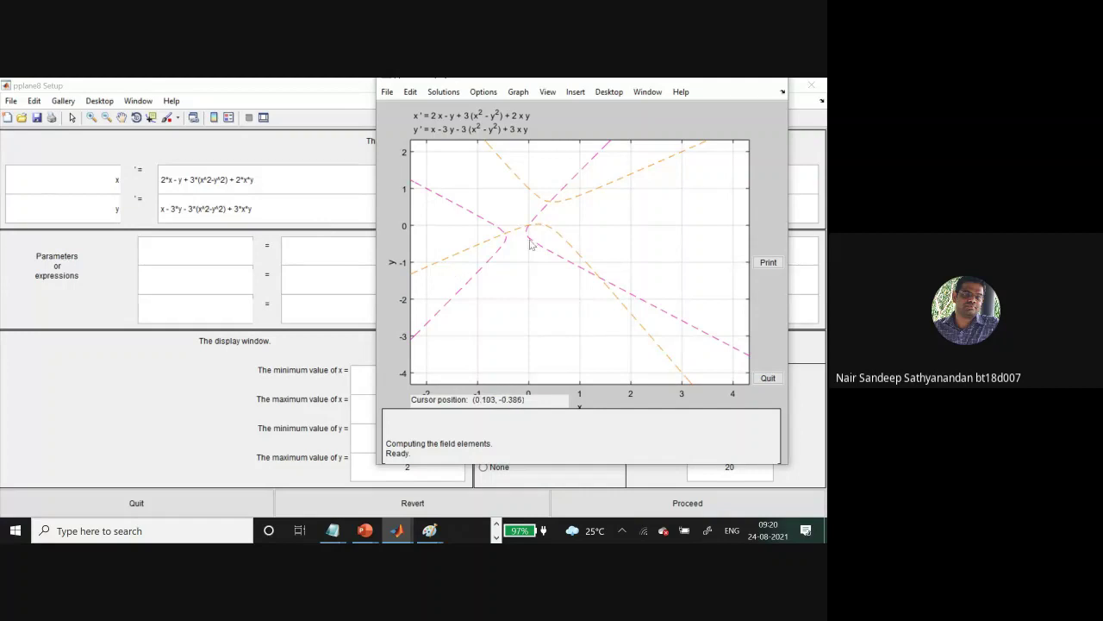
{"action": "left_click", "coordinate": [533, 340]}
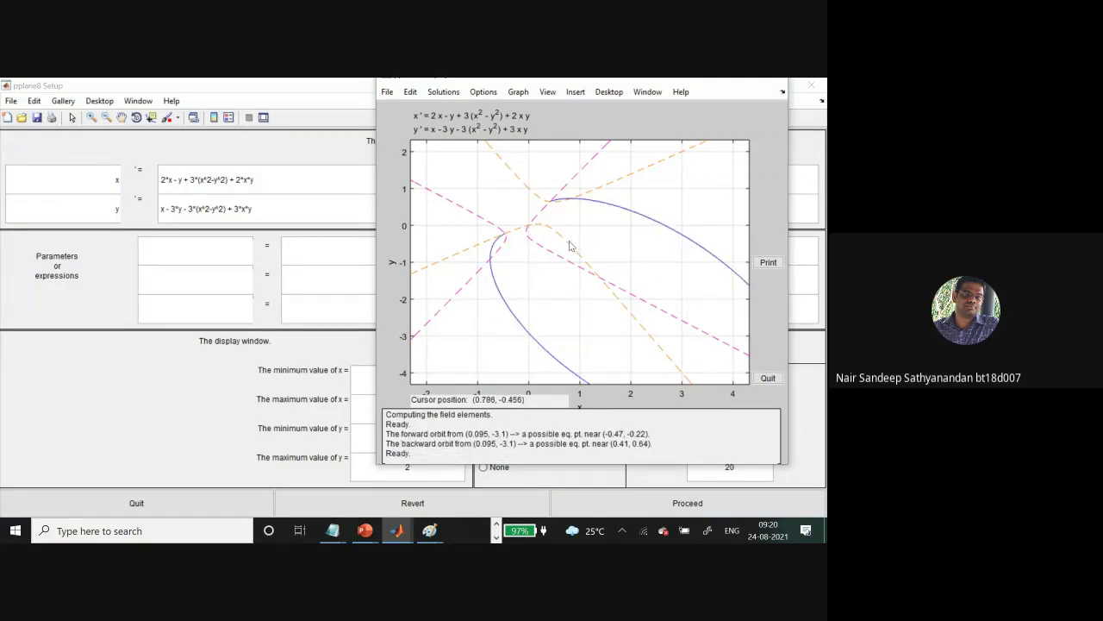
{"action": "left_click", "coordinate": [700, 276]}
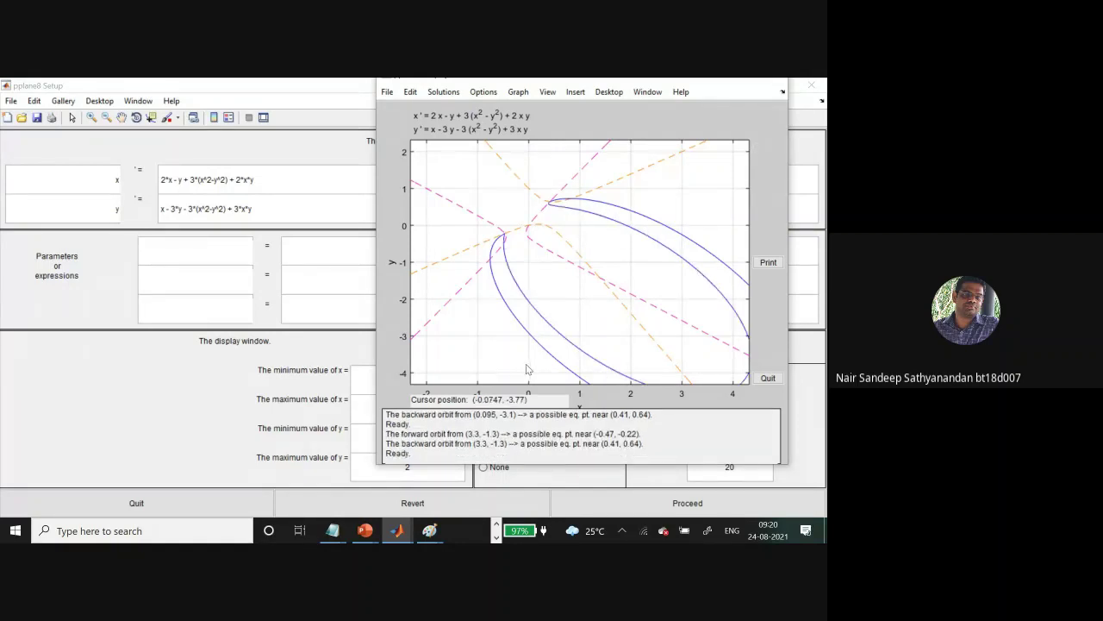
Change the default system's direction field to Arrows, redraw the phase plane and plot a trajectory from about (-1.2, -3.1)
{"action": "left_click", "coordinate": [501, 497]}
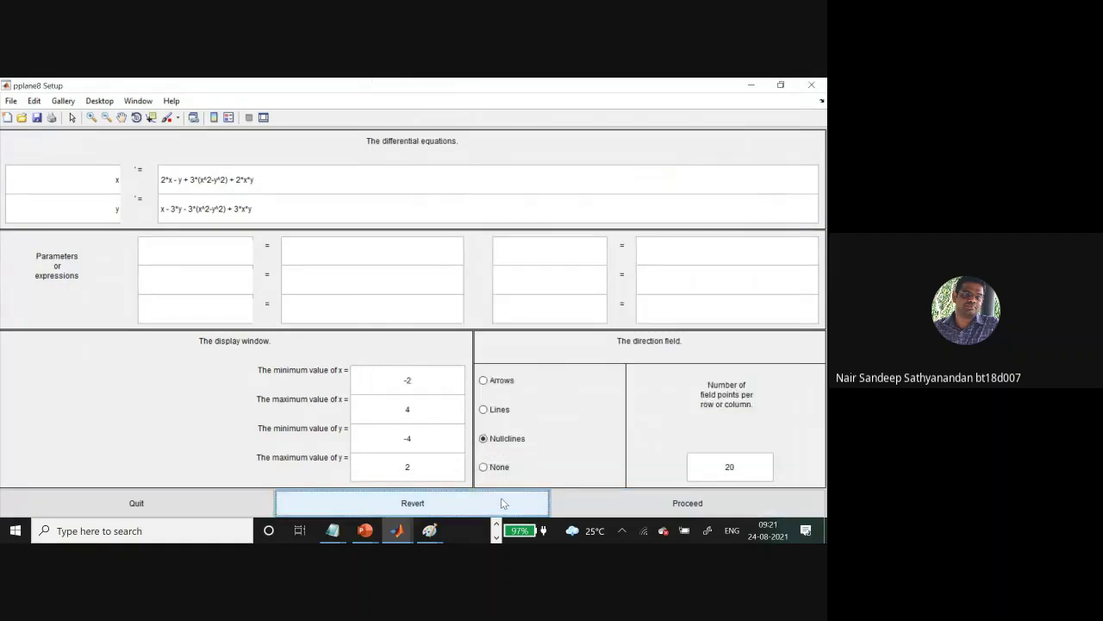
{"action": "left_click", "coordinate": [485, 381]}
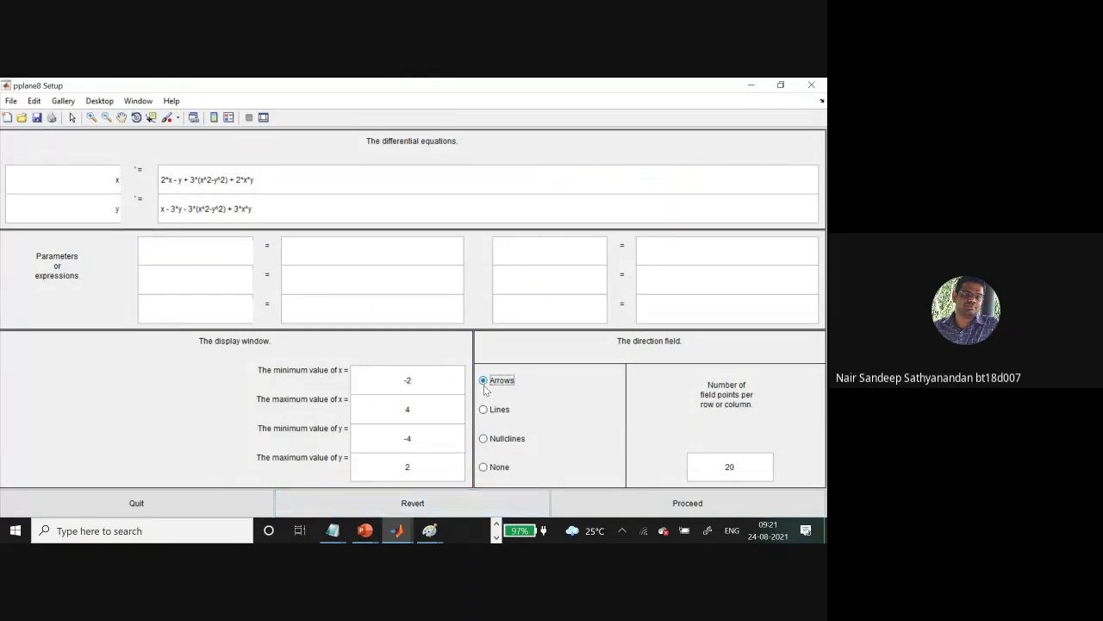
{"action": "left_click", "coordinate": [595, 505]}
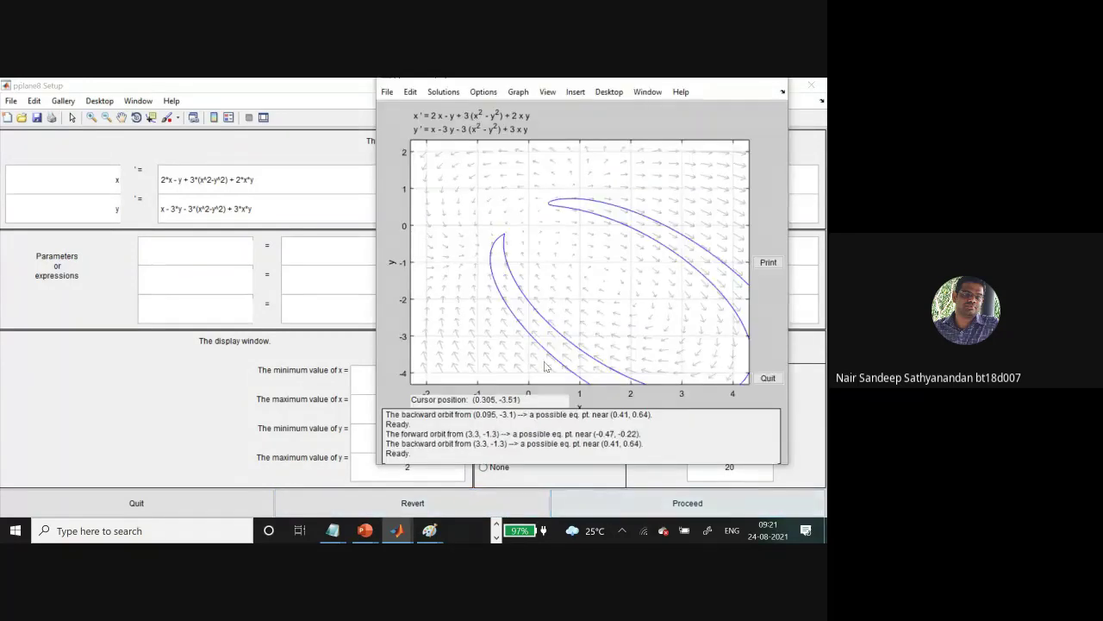
{"action": "left_click", "coordinate": [468, 342]}
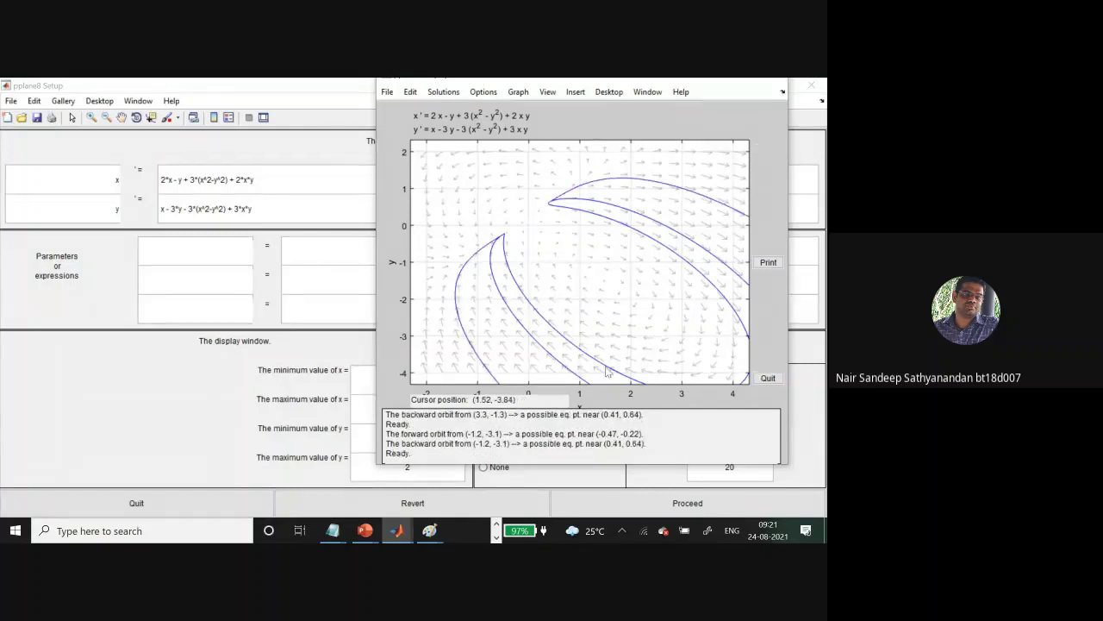
Show the default system's nullclines over the arrows and plot trajectories from about (1, -2.8), (-1.7, -1.9), (-1.6, 0.15) and (-1.3, 0.22)
{"action": "left_click", "coordinate": [444, 92]}
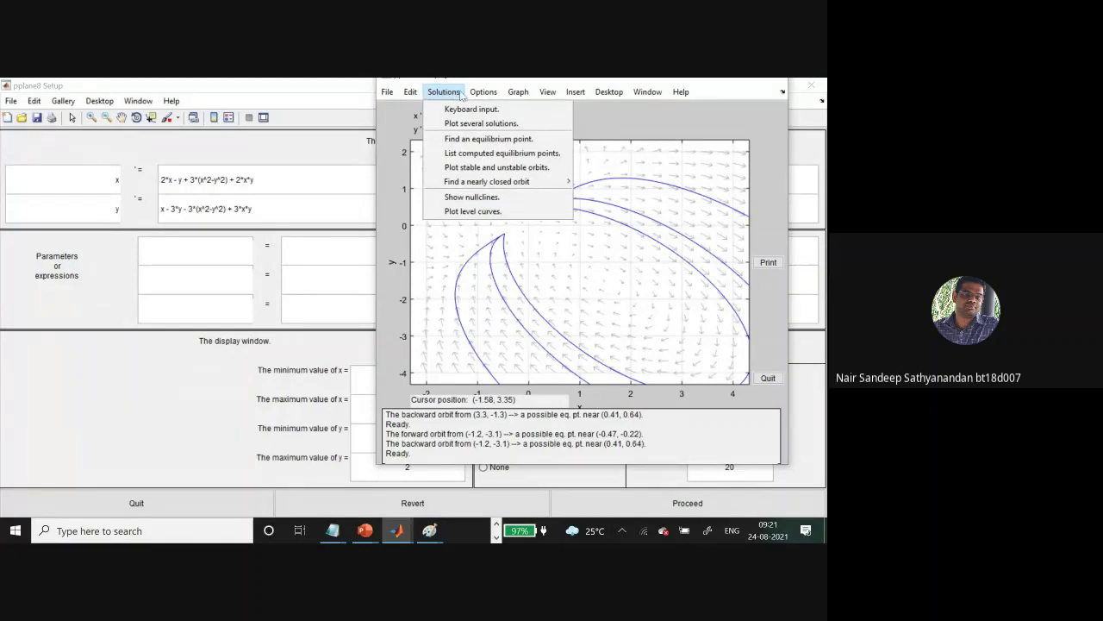
{"action": "left_click", "coordinate": [476, 197]}
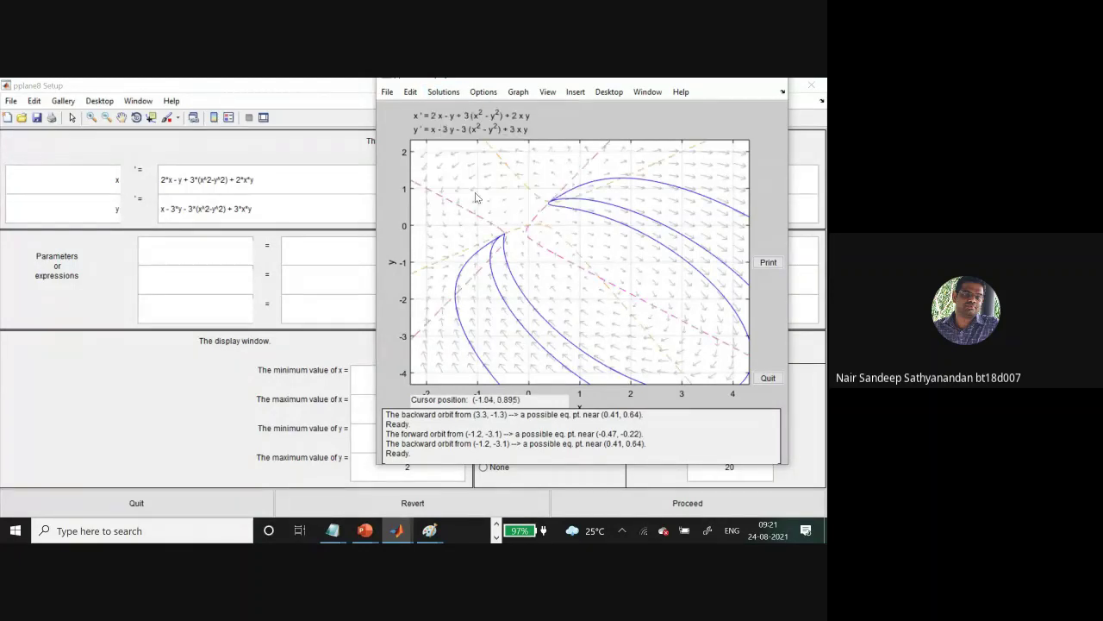
{"action": "left_click", "coordinate": [581, 331]}
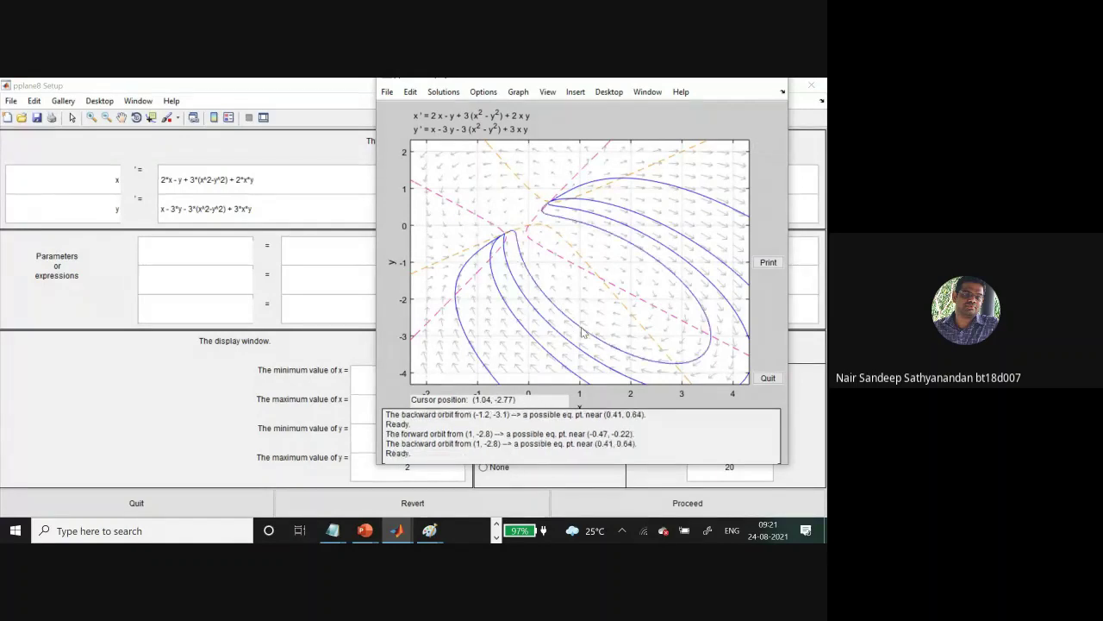
{"action": "left_click", "coordinate": [447, 296]}
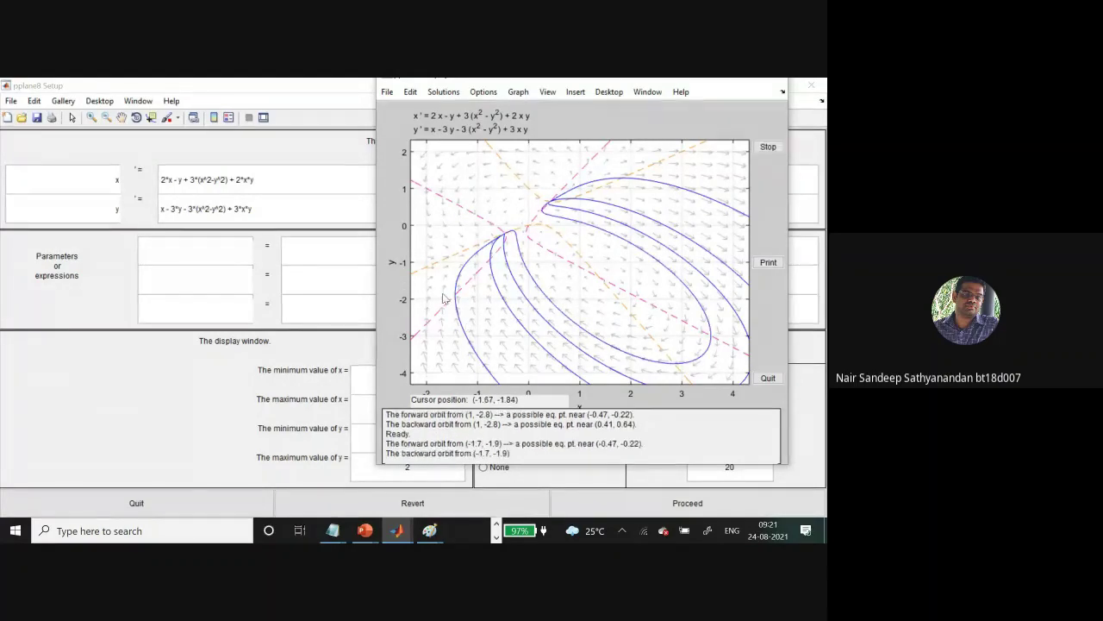
{"action": "left_click", "coordinate": [447, 223]}
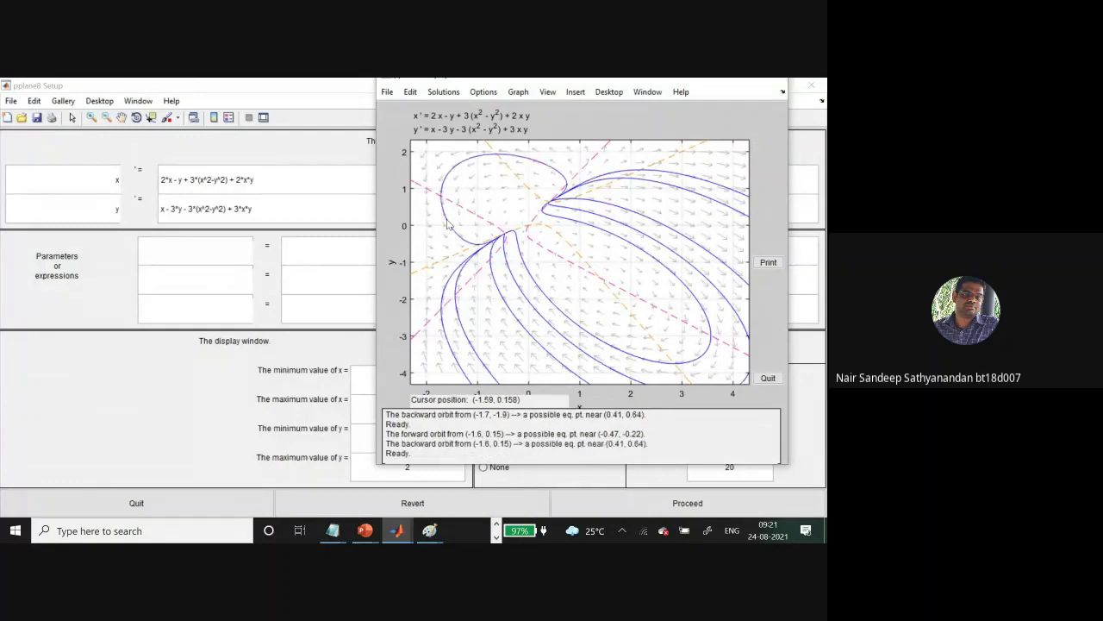
{"action": "left_click", "coordinate": [463, 223]}
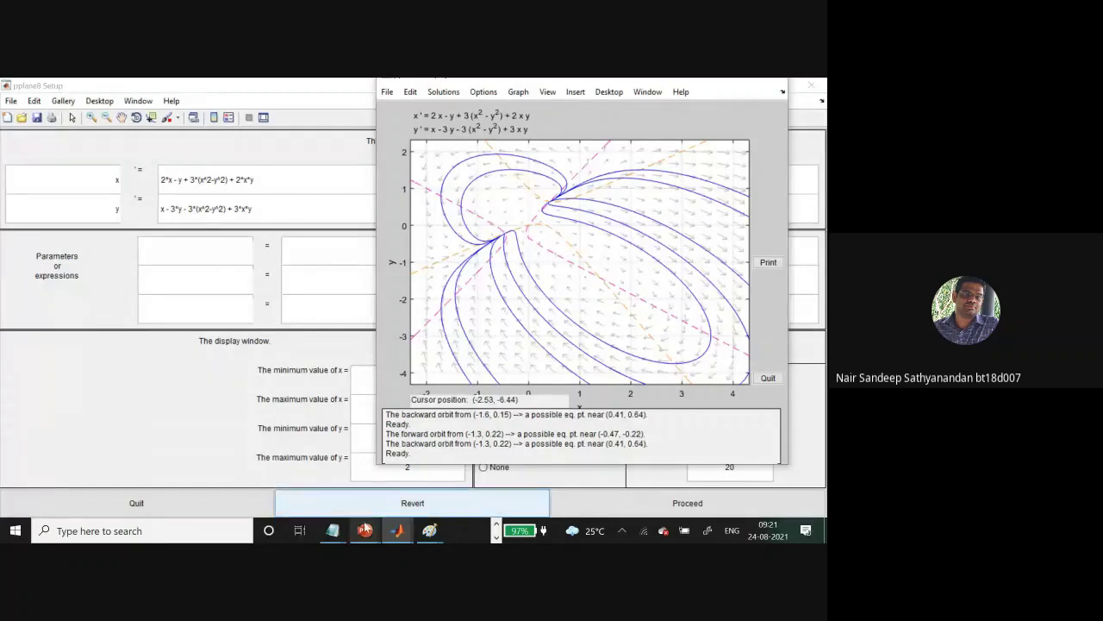
Switch to the Phase plane analysis_v2 presentation in PowerPoint and view the system equations on slides 20 and 22
{"action": "mouse_move", "coordinate": [365, 530]}
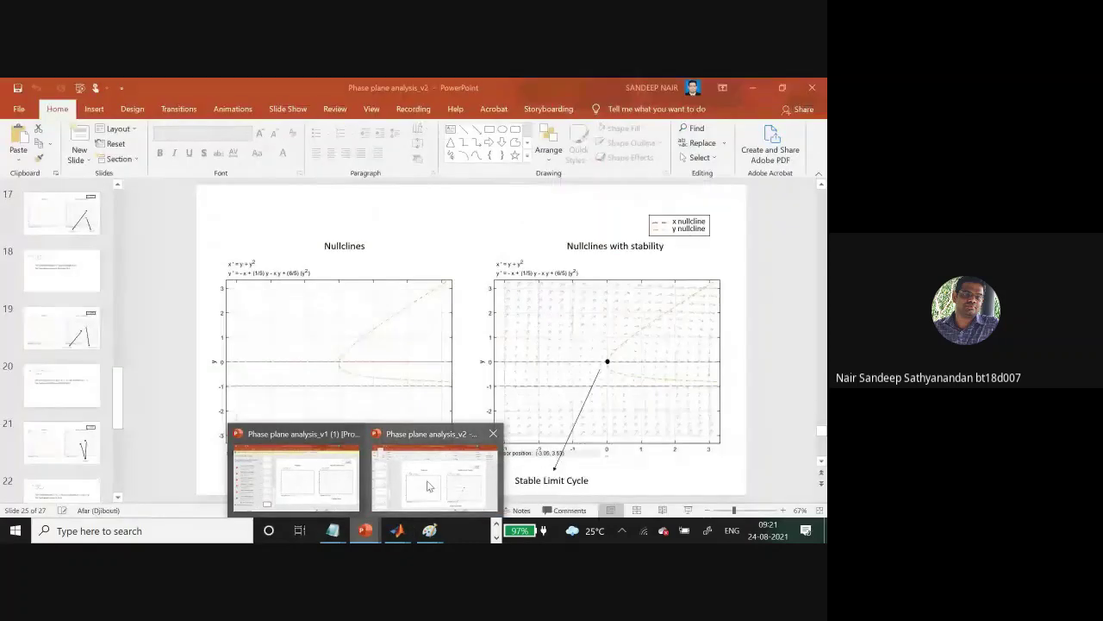
{"action": "left_click", "coordinate": [427, 485]}
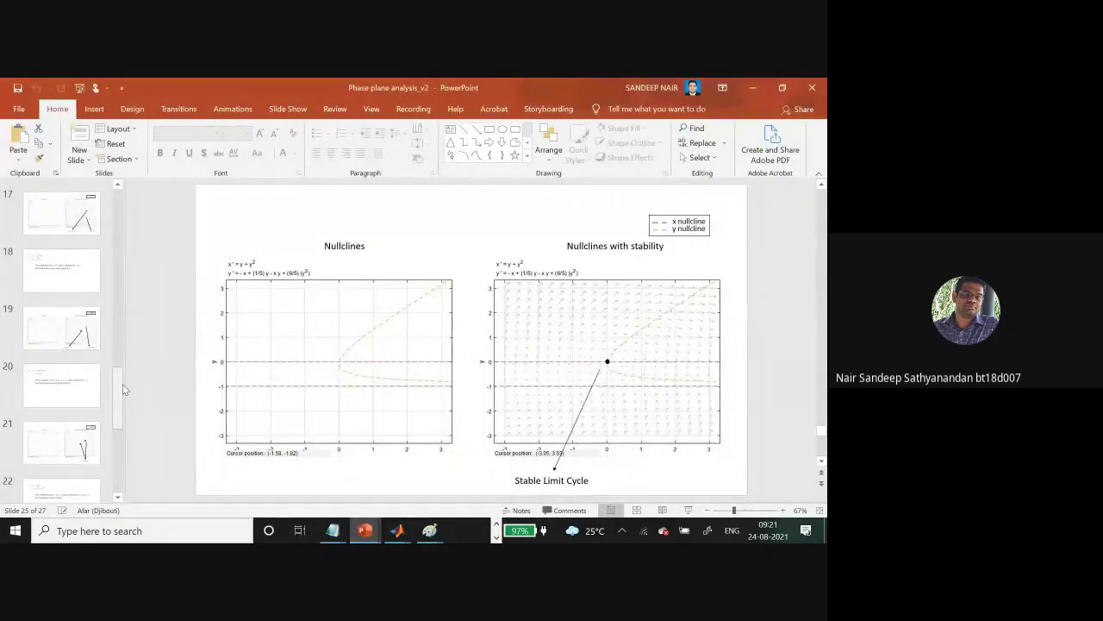
{"action": "scroll", "coordinate": [112, 422], "scroll_direction": "down", "scroll_amount": 3}
{"action": "left_click", "coordinate": [38, 276]}
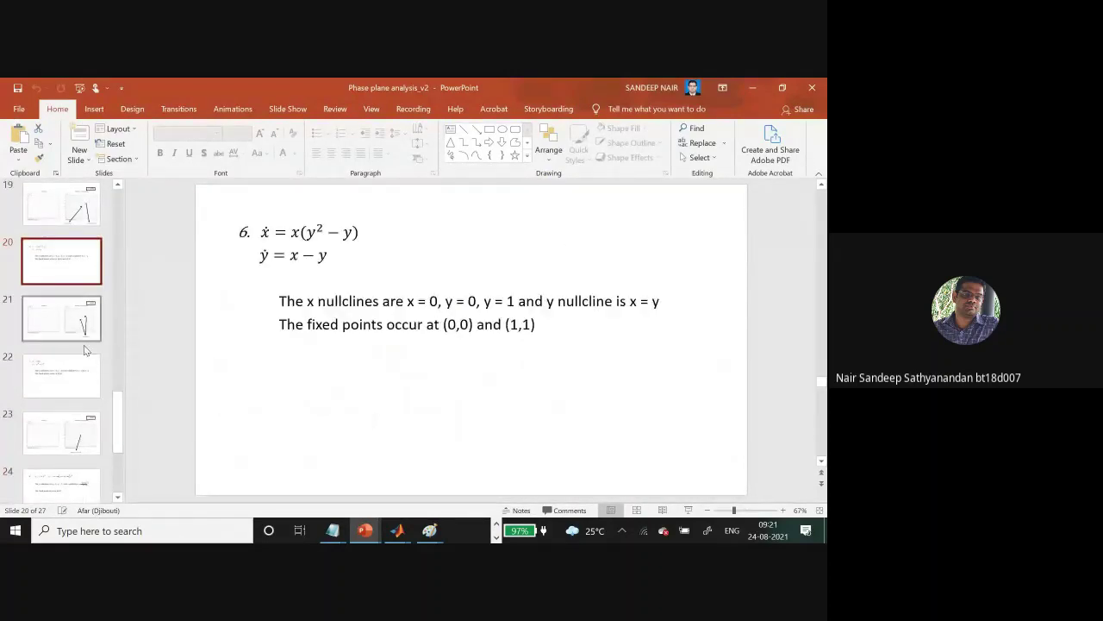
{"action": "left_click", "coordinate": [73, 398]}
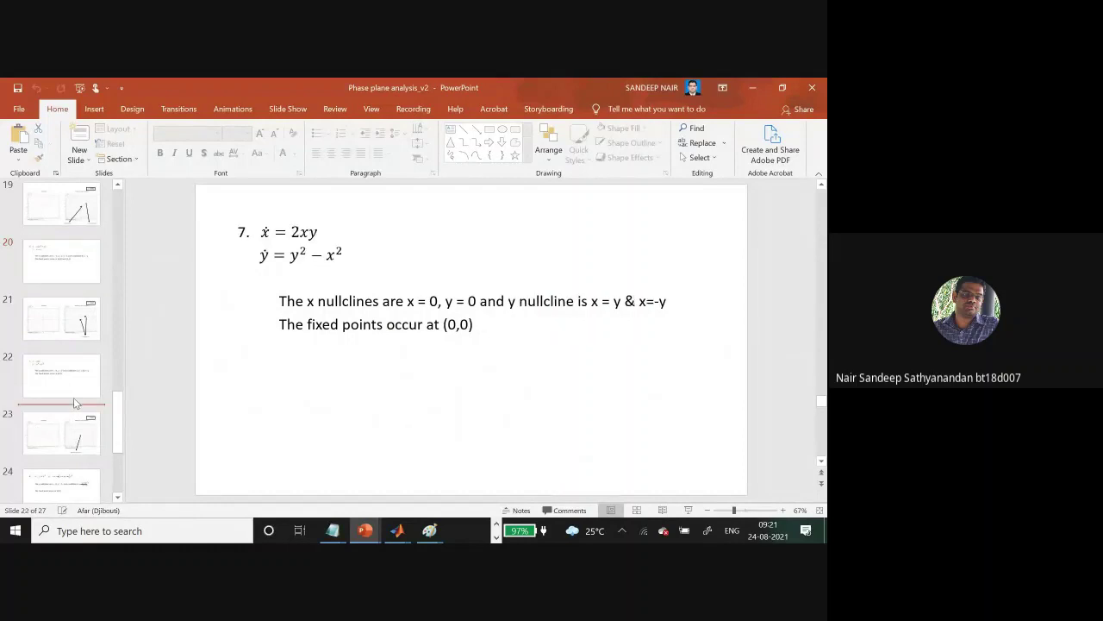
Return to the pplane8 Setup window and restore it from maximized to a smaller size
{"action": "mouse_move", "coordinate": [398, 532]}
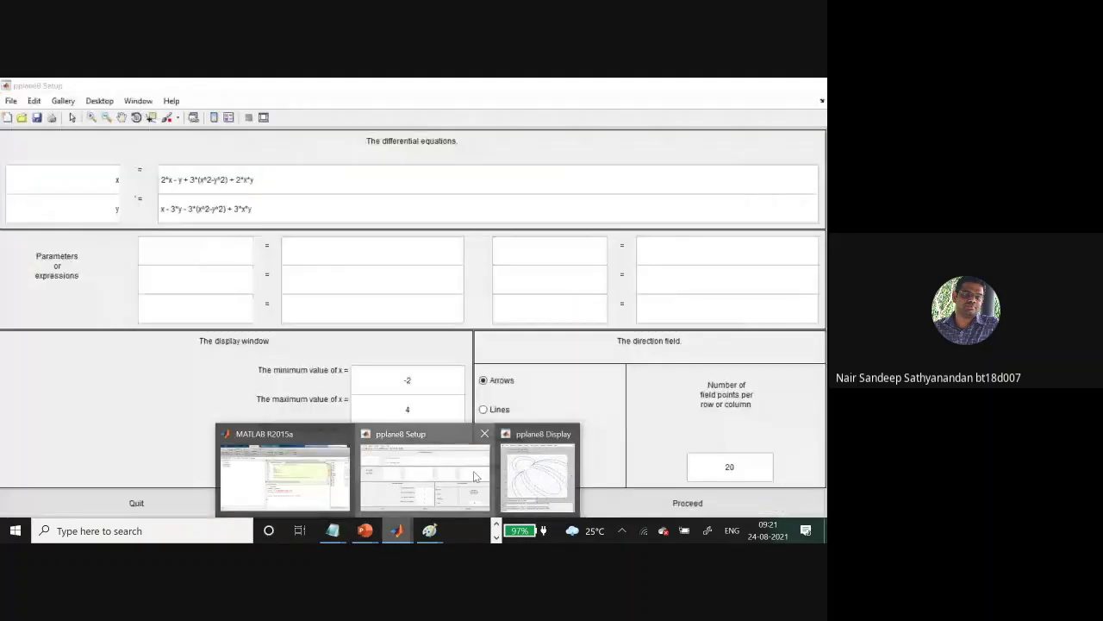
{"action": "left_click", "coordinate": [424, 478]}
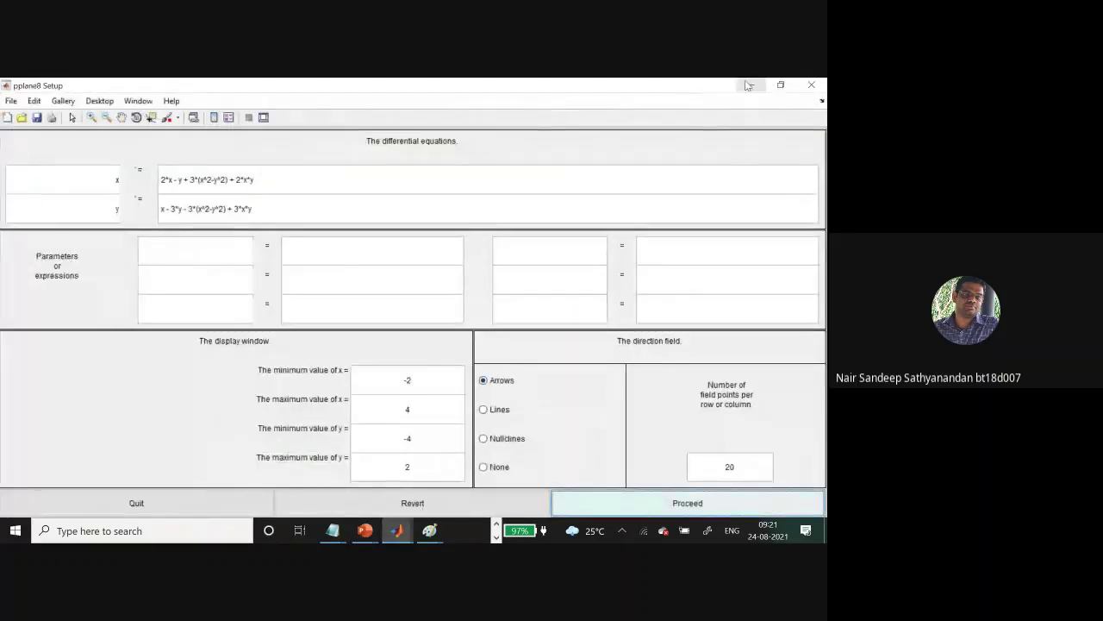
{"action": "left_click", "coordinate": [781, 85]}
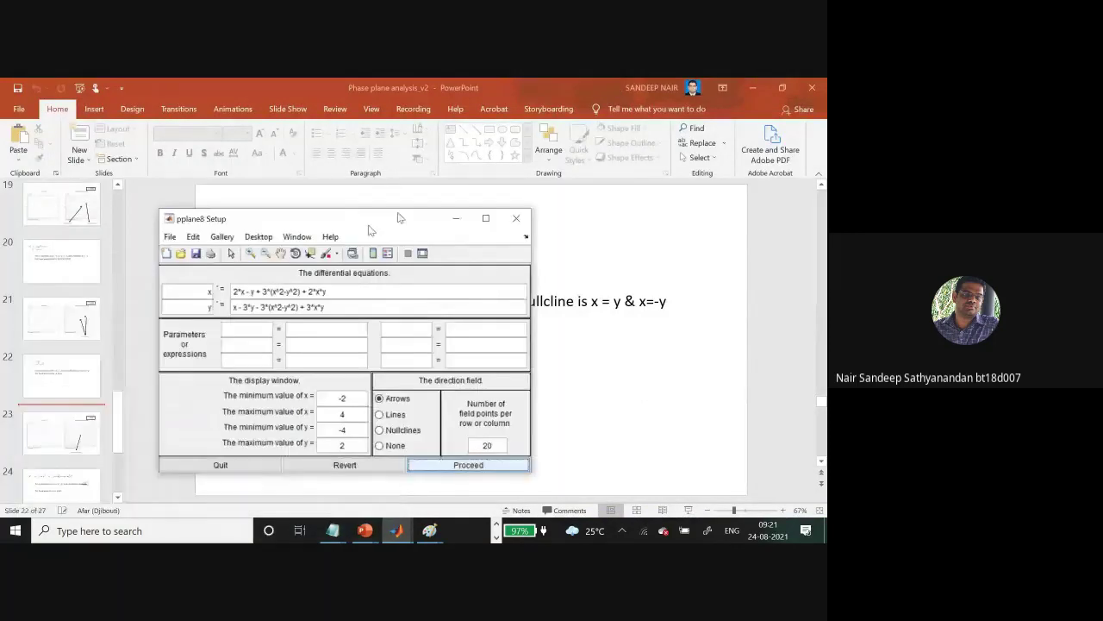
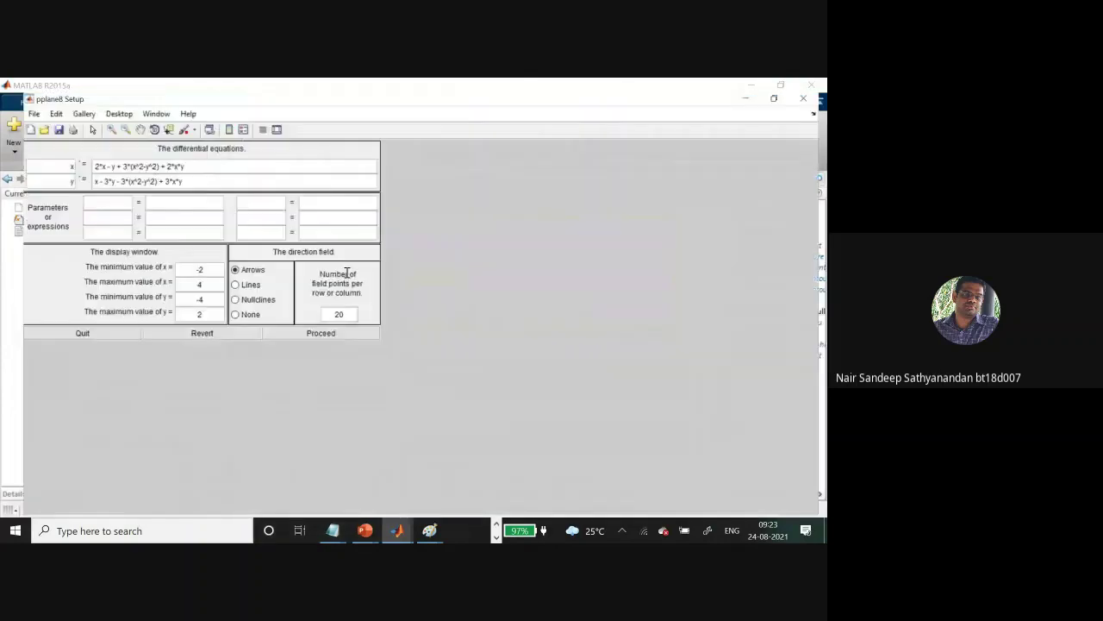
Switch to slide 14 of Phase plane analysis_v2 in PowerPoint and shrink and move its window so pplane8's equations stay visible
{"action": "mouse_move", "coordinate": [366, 532]}
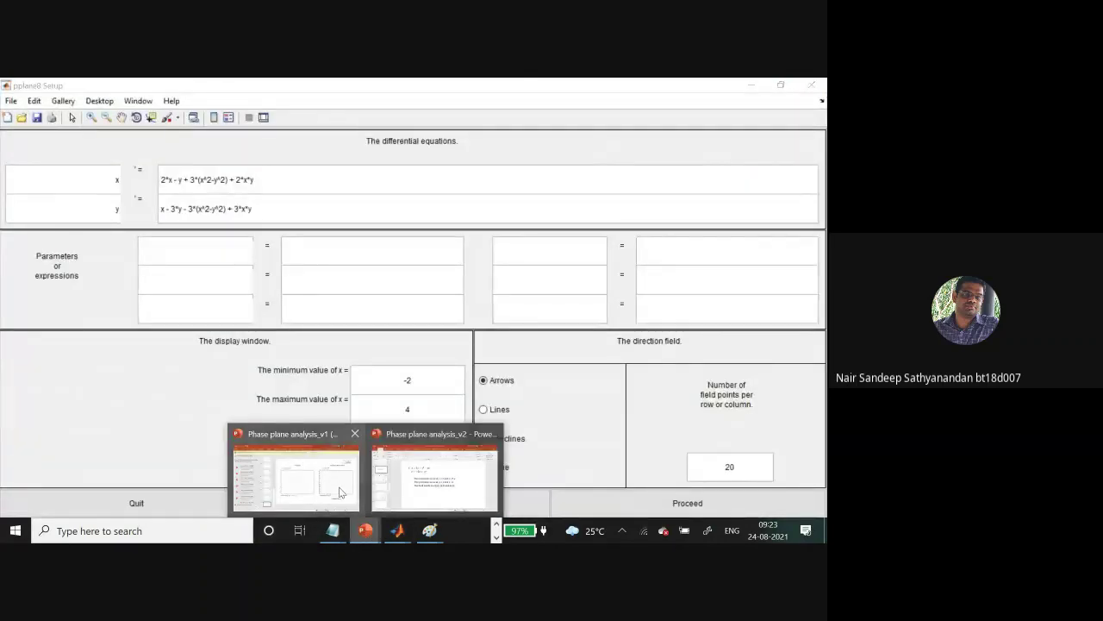
{"action": "mouse_move", "coordinate": [341, 492]}
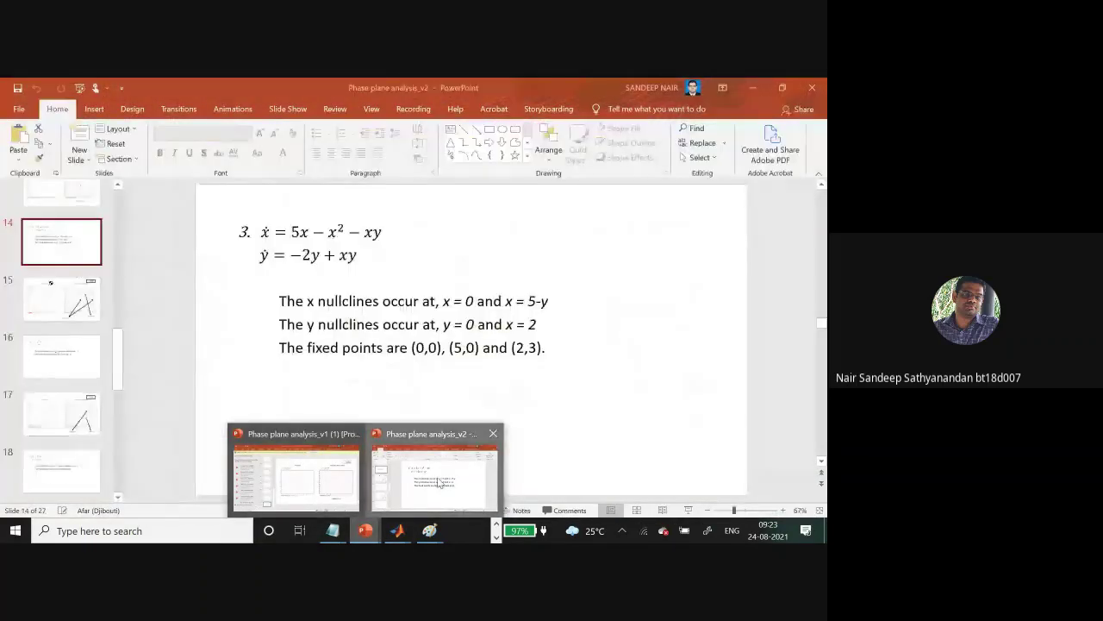
{"action": "left_click", "coordinate": [435, 474]}
{"action": "left_click", "coordinate": [791, 87]}
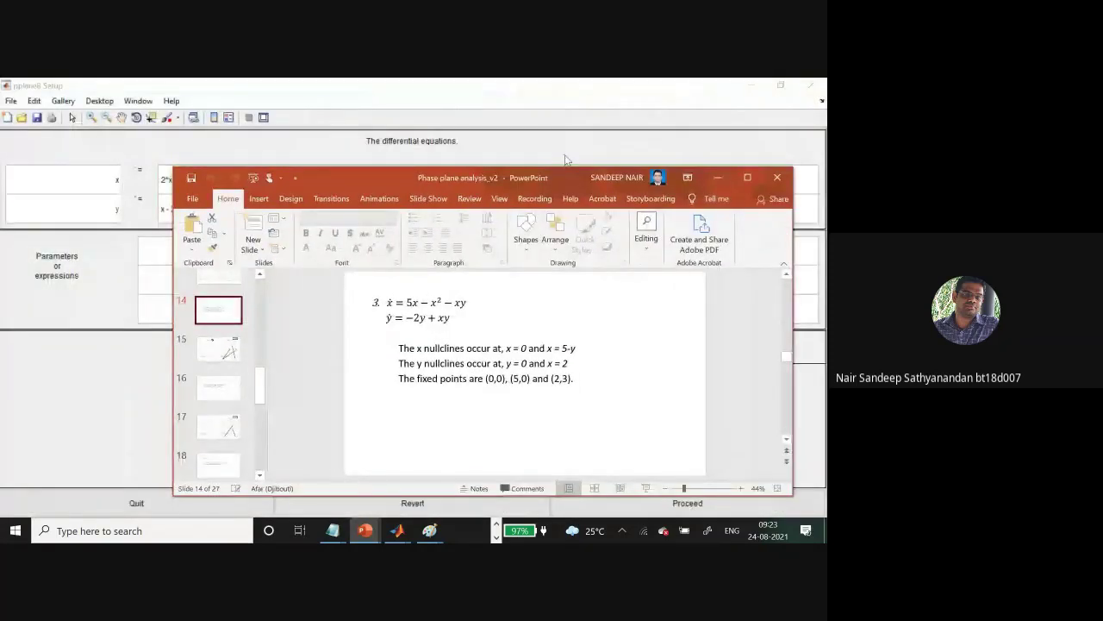
{"action": "left_click_drag", "start_coordinate": [393, 180], "coordinate": [518, 199]}
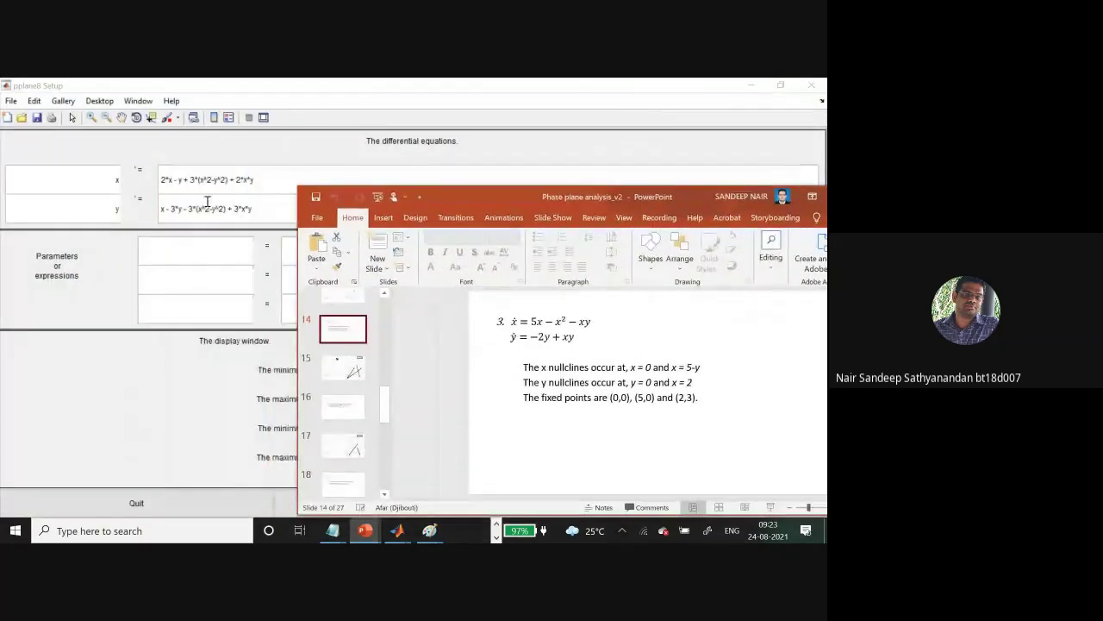
Replace the x' equation in pplane8 Setup with 5*x-x^2, checking the terms against system 3 on the slide
{"action": "left_click", "coordinate": [267, 175]}
{"action": "key", "text": "ctrl+a"}
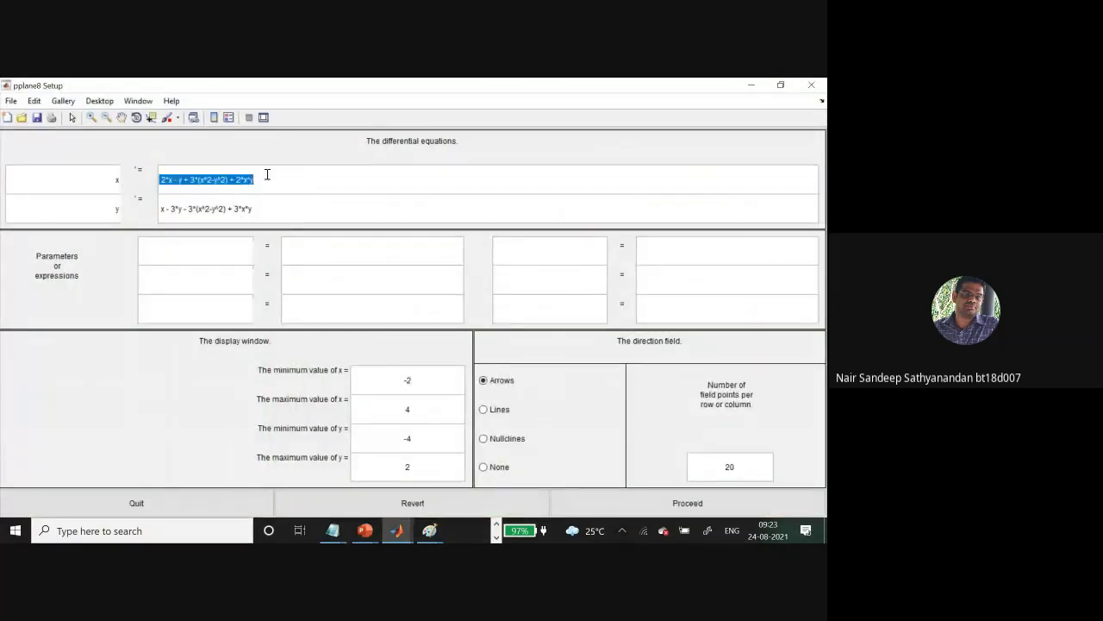
{"action": "type", "text": "5"}
{"action": "key", "text": "BackSpace"}
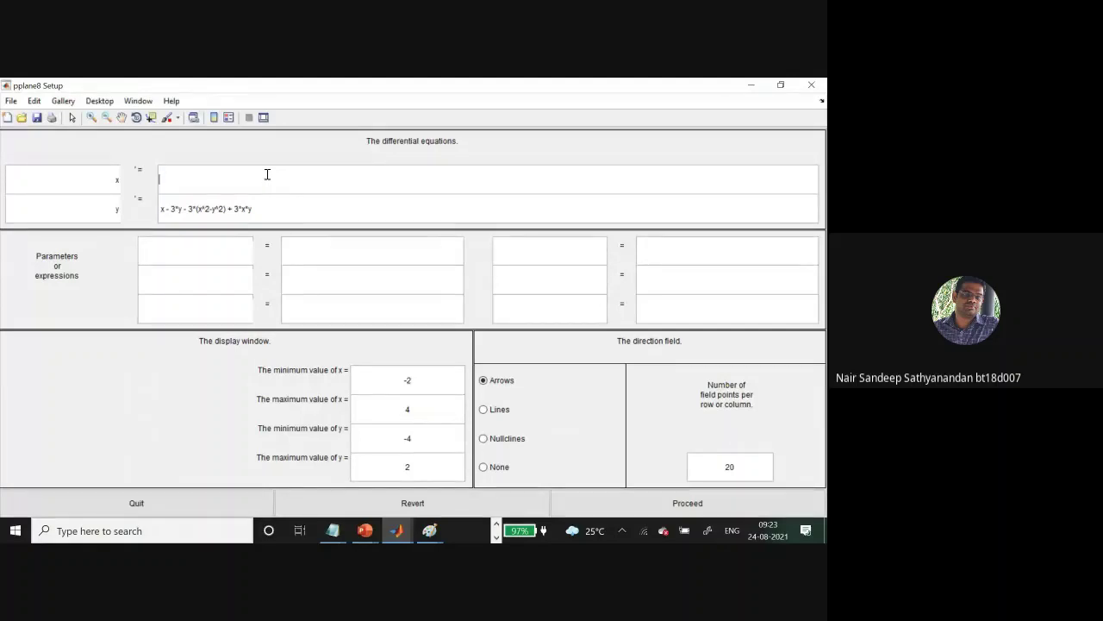
{"action": "type", "text": "5*x"}
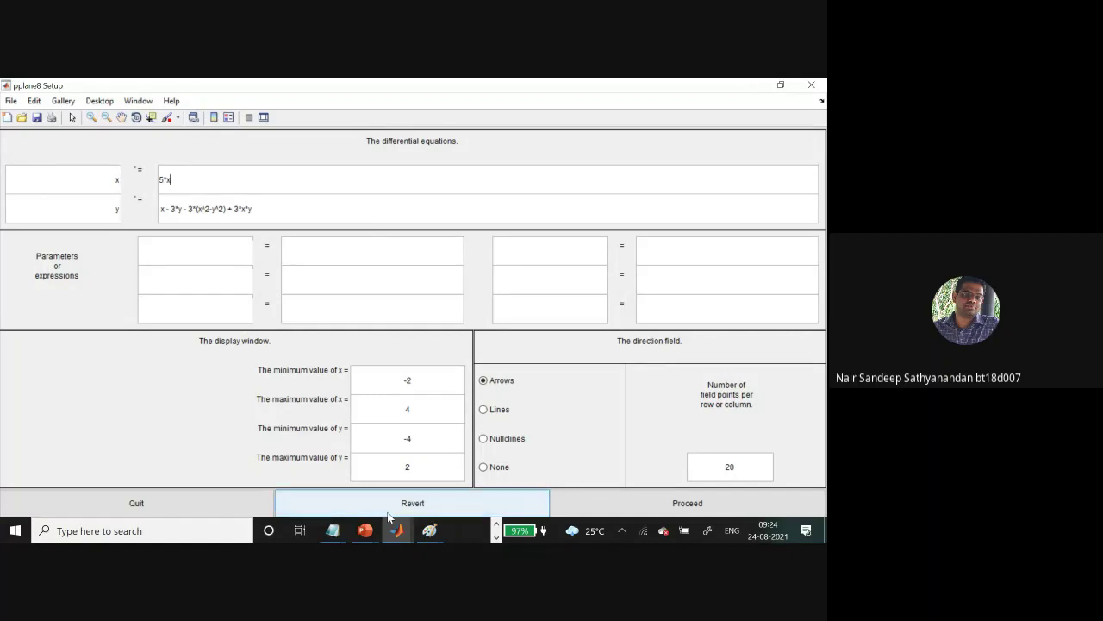
{"action": "mouse_move", "coordinate": [366, 536]}
{"action": "left_click", "coordinate": [461, 489]}
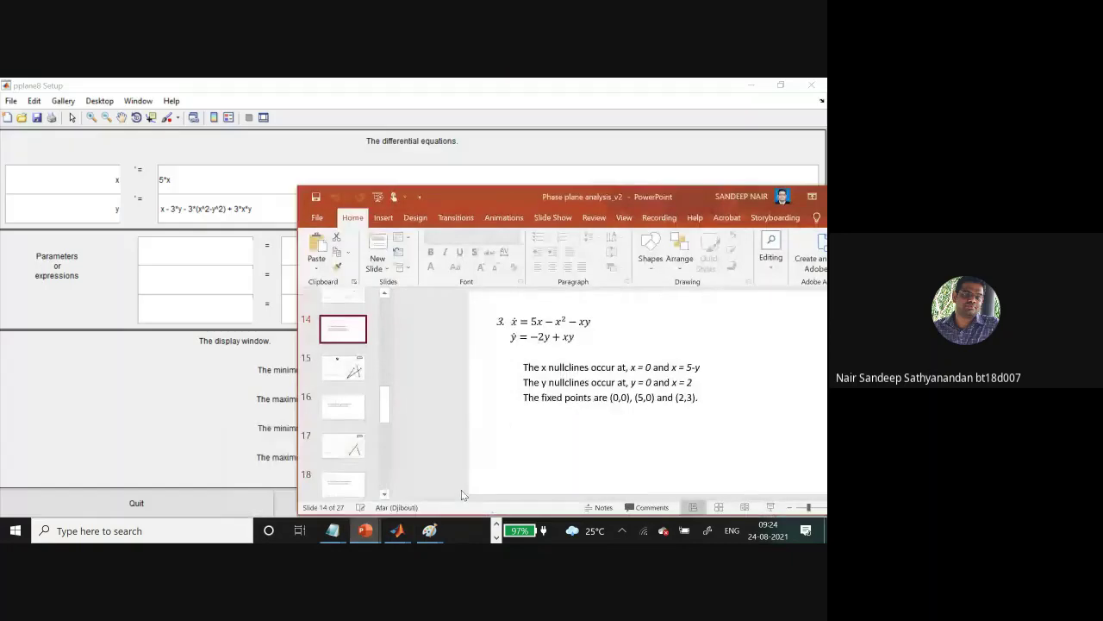
{"action": "left_click", "coordinate": [234, 180]}
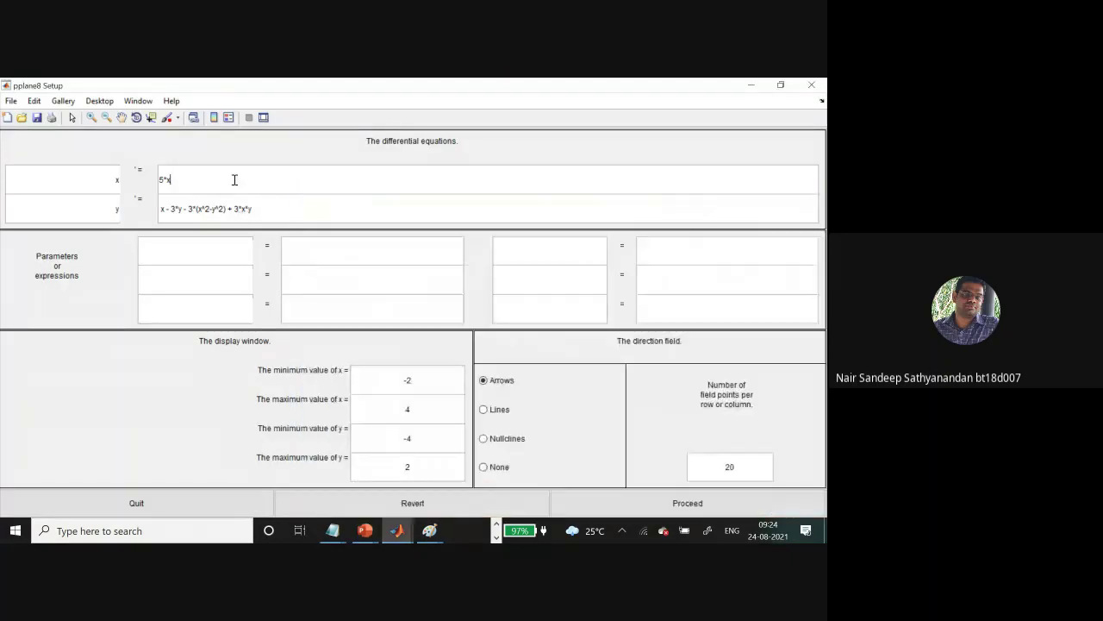
{"action": "type", "text": "-x^2"}
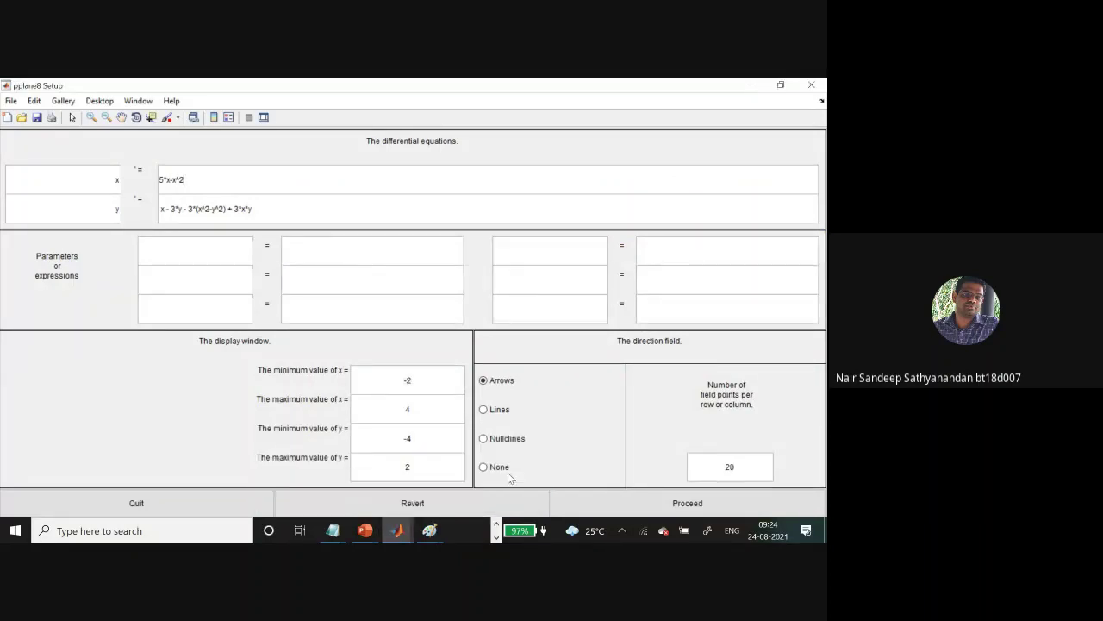
Check system 3 on the slide again and replace the y' equation in pplane8 Setup with -2*y+x*y
{"action": "left_click", "coordinate": [365, 531]}
{"action": "left_click", "coordinate": [447, 489]}
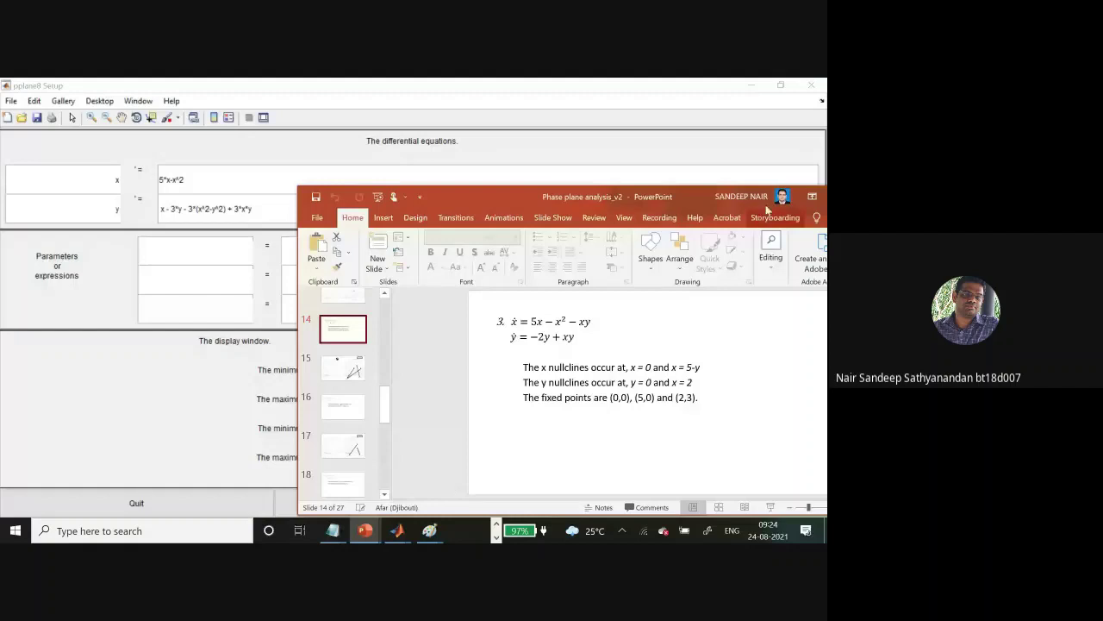
{"action": "left_click", "coordinate": [593, 142]}
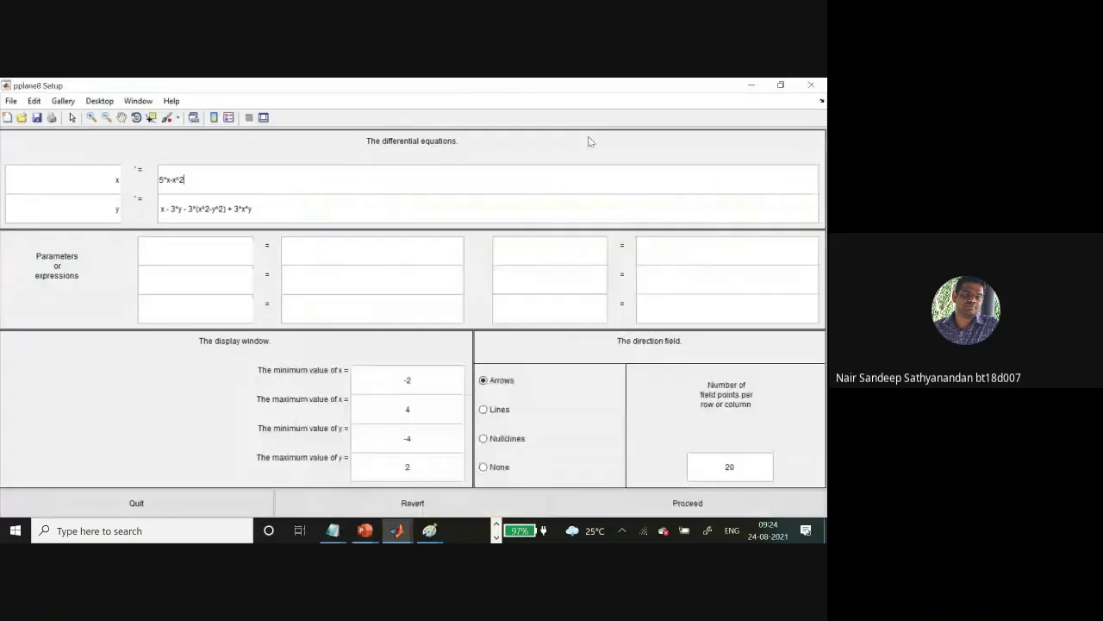
{"action": "left_click", "coordinate": [279, 210]}
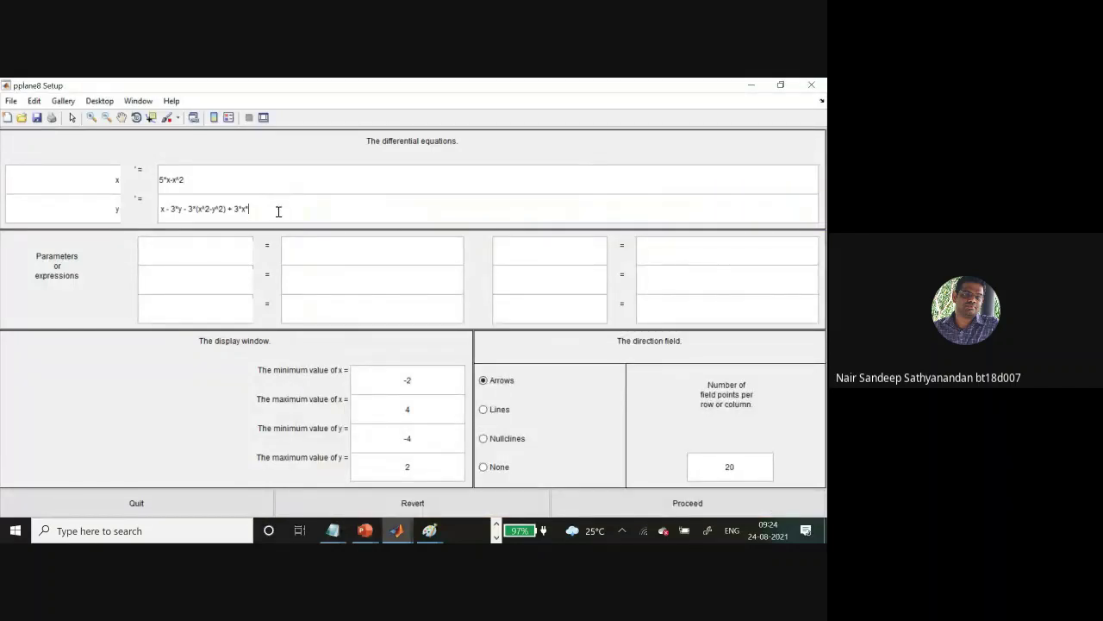
{"action": "key", "text": "BackSpace"}
{"action": "key", "text": "BackSpace"}
{"action": "key", "text": "BackSpace"}
{"action": "key", "text": "BackSpace"}
{"action": "key", "text": "BackSpace"}
{"action": "key", "text": "BackSpace"}
{"action": "key", "text": "BackSpace"}
{"action": "key", "text": "BackSpace"}
{"action": "key", "text": "BackSpace"}
{"action": "key", "text": "BackSpace"}
{"action": "key", "text": "BackSpace"}
{"action": "key", "text": "BackSpace"}
{"action": "key", "text": "BackSpace"}
{"action": "key", "text": "BackSpace"}
{"action": "key", "text": "BackSpace"}
{"action": "key", "text": "BackSpace"}
{"action": "key", "text": "BackSpace"}
{"action": "key", "text": "BackSpace"}
{"action": "key", "text": "BackSpace"}
{"action": "key", "text": "BackSpace"}
{"action": "type", "text": "-2*y+x*y"}
Add the x*y term to the x' equation and correct its sign from the slide so it reads 5*x-x^2-x*y
{"action": "left_click", "coordinate": [285, 182]}
{"action": "type", "text": "+x*y"}
{"action": "left_click", "coordinate": [366, 530]}
{"action": "left_click", "coordinate": [487, 480]}
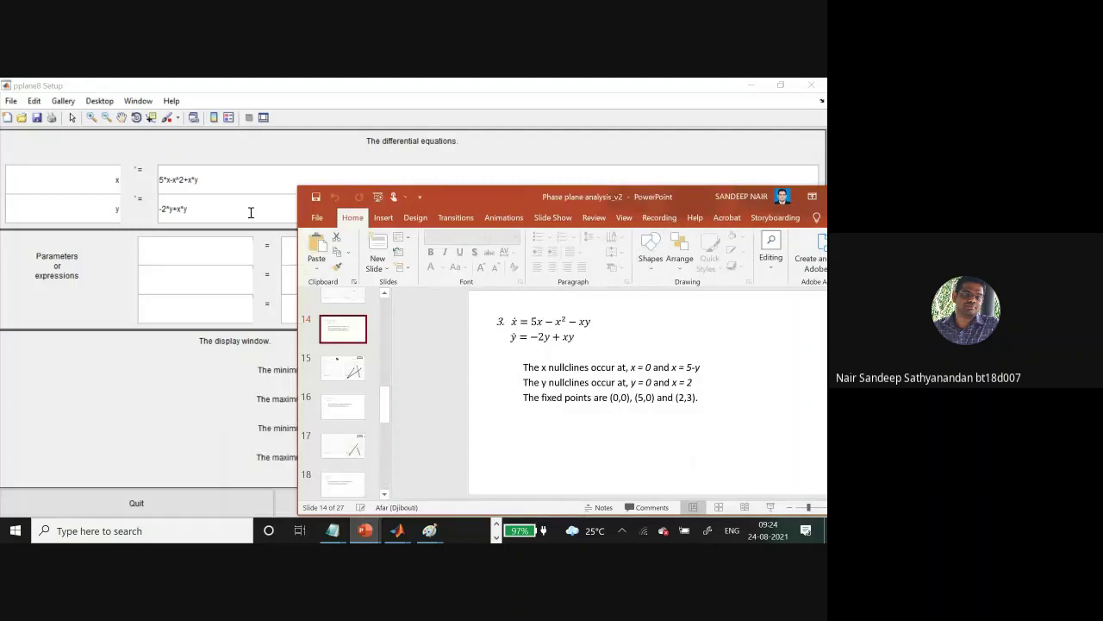
{"action": "left_click", "coordinate": [190, 178]}
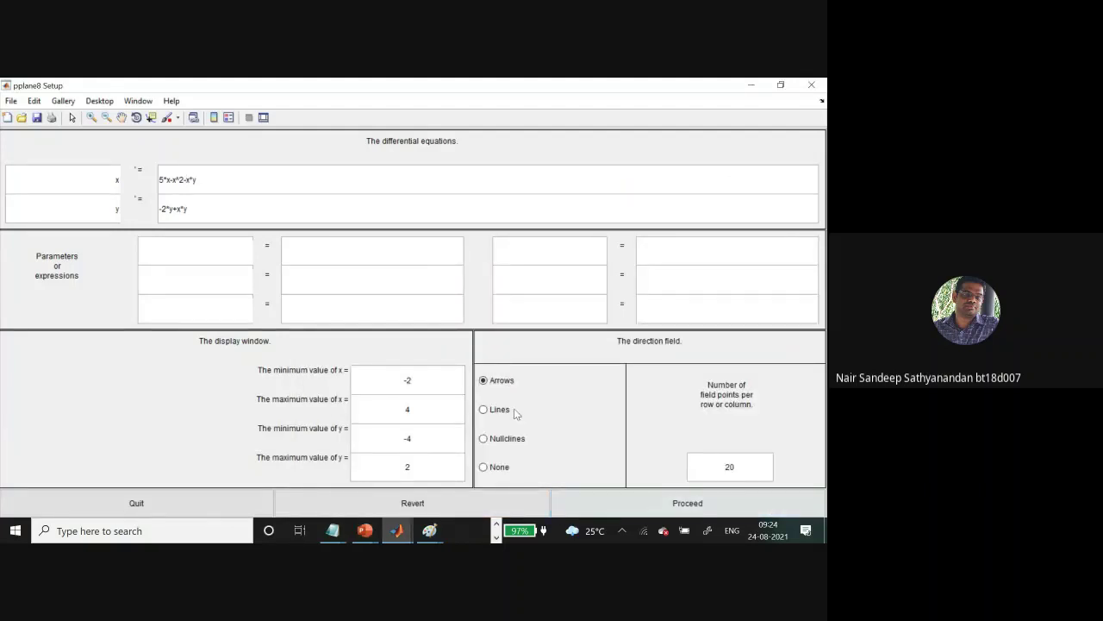
Draw the phase plane of the entered system and show its nullclines
{"action": "left_click", "coordinate": [644, 499]}
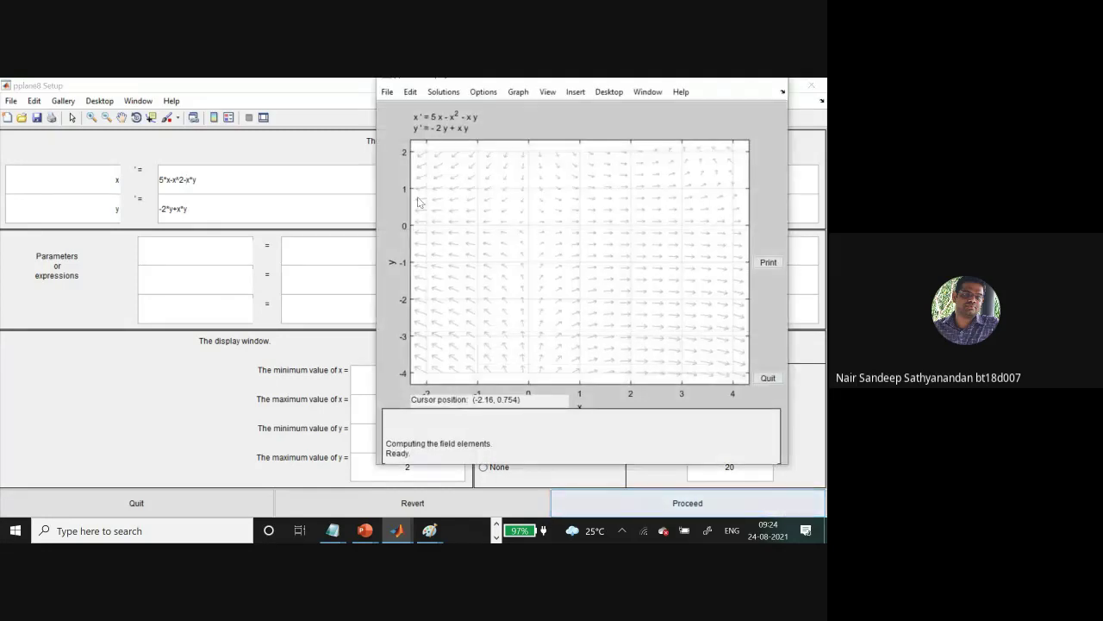
{"action": "left_click", "coordinate": [410, 91]}
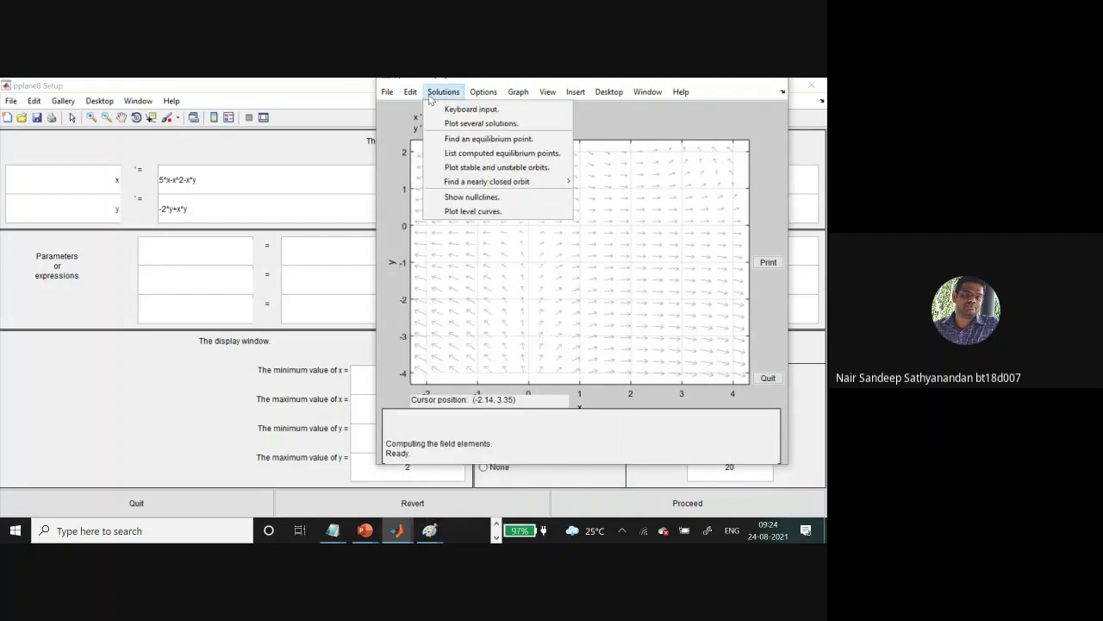
{"action": "left_click", "coordinate": [471, 197]}
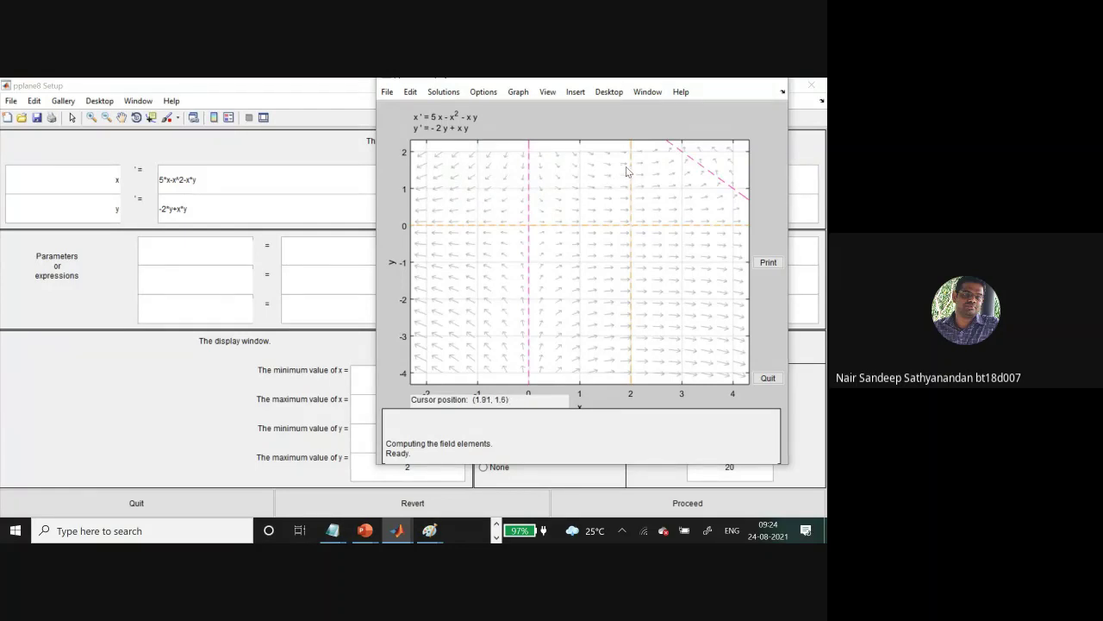
Plot trajectories from about (0.44, -2.8), (-1.3, -2.7), (-0.73, -1.6), (0.095, -1.7) and (-0.32, -0.73)
{"action": "left_click", "coordinate": [551, 328]}
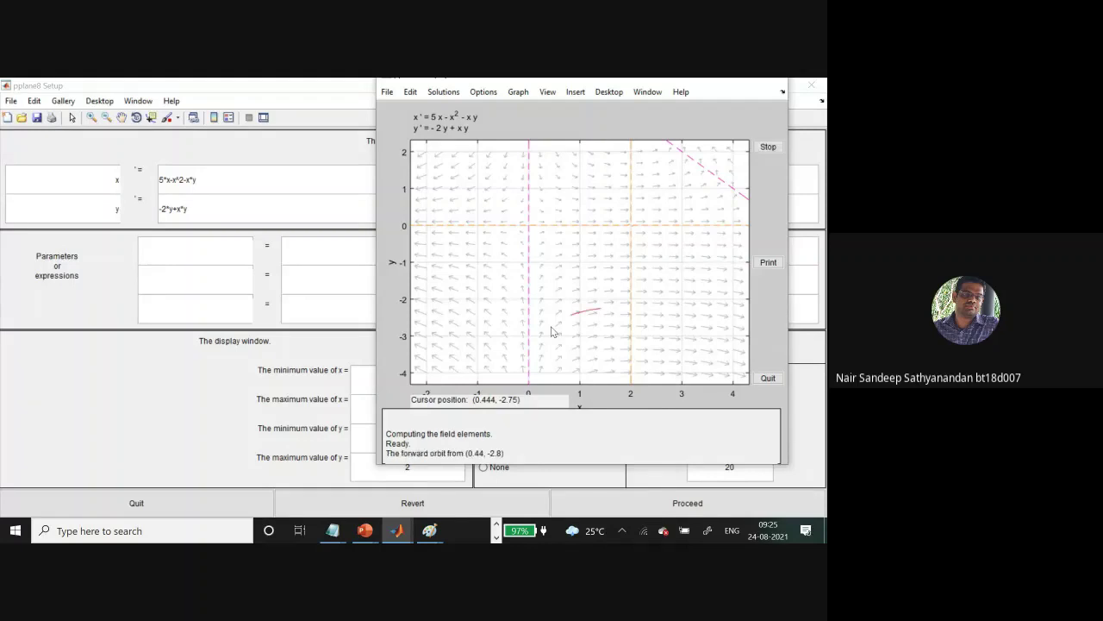
{"action": "left_click", "coordinate": [463, 328]}
{"action": "left_click", "coordinate": [492, 286]}
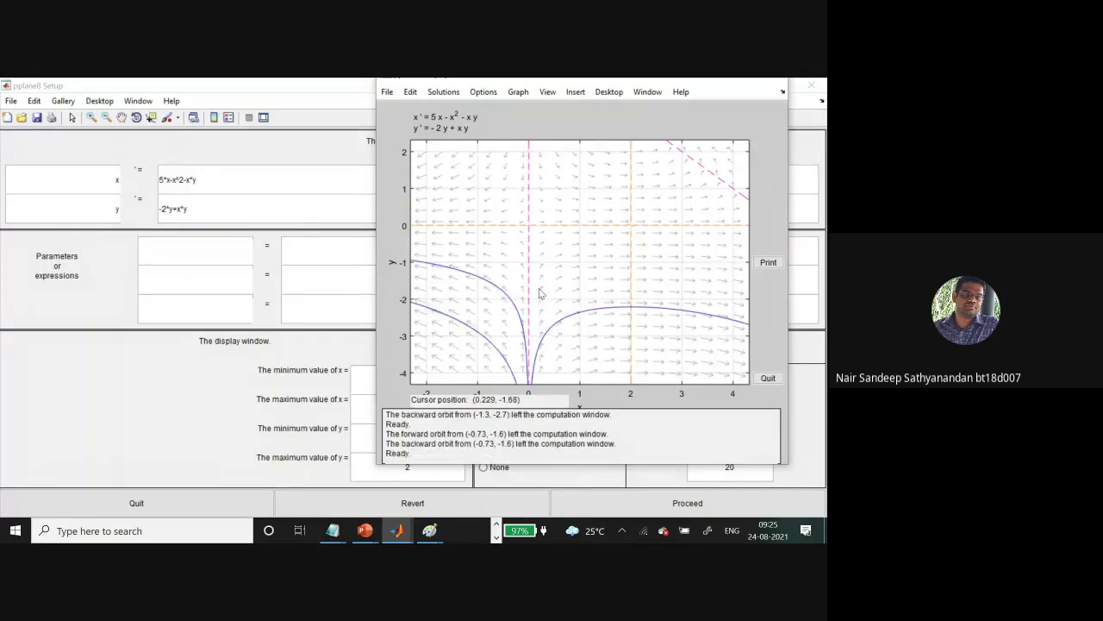
{"action": "left_click", "coordinate": [533, 288]}
{"action": "left_click", "coordinate": [512, 252]}
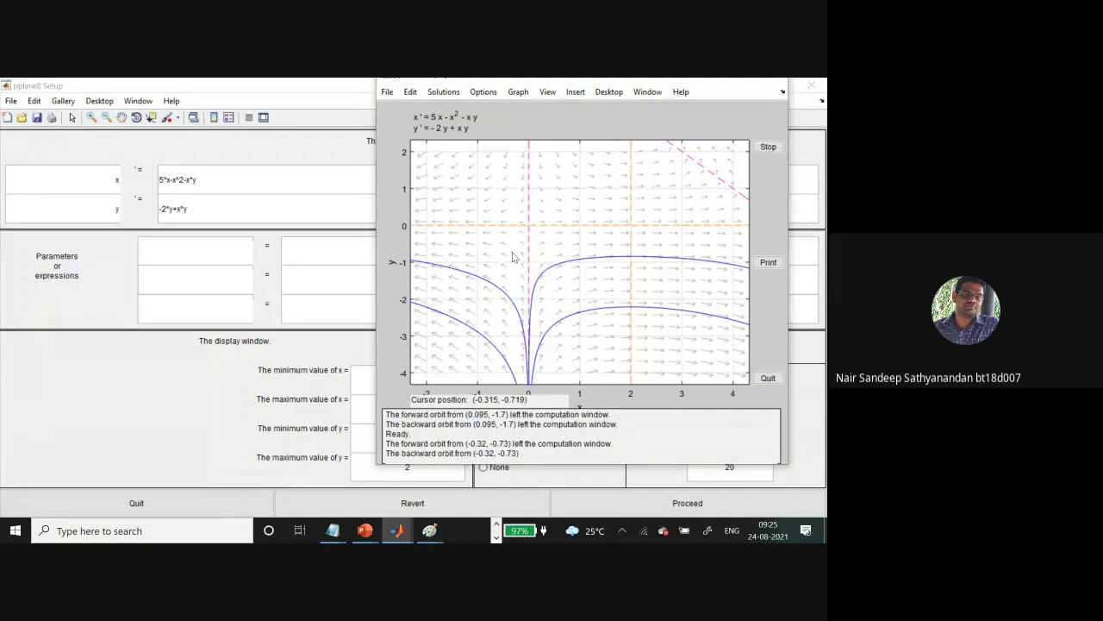
Plot trajectories from about (-0.87, 1.6), (-0.26, 1.5), (0.27, 1.4), (0.07, 0.5) and (0.44, 1.8)
{"action": "left_click", "coordinate": [487, 170]}
{"action": "left_click", "coordinate": [515, 171]}
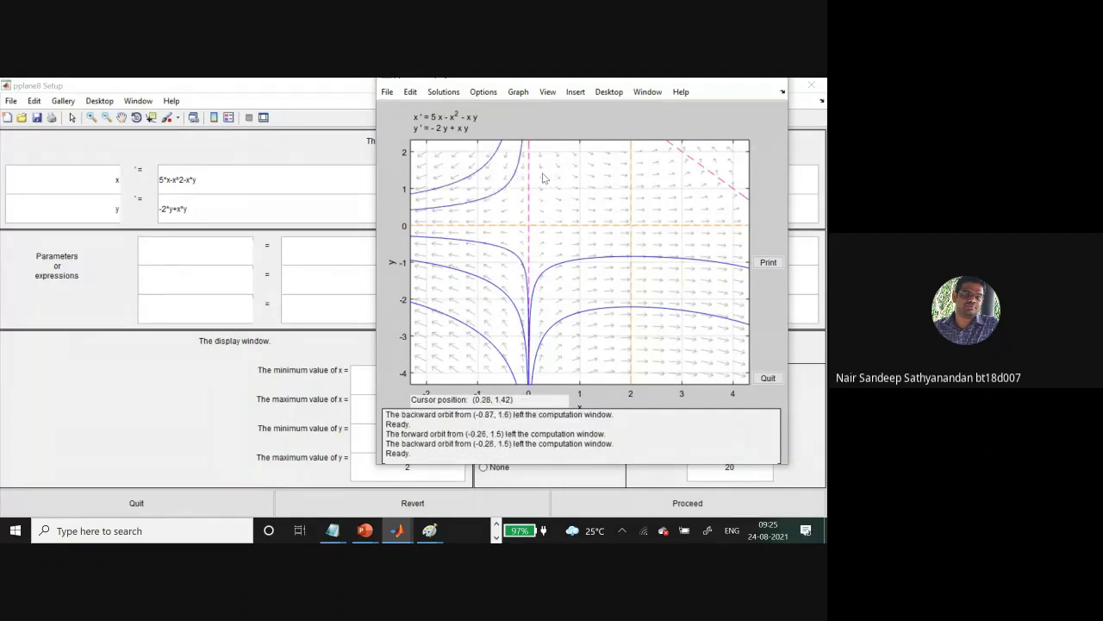
{"action": "left_click", "coordinate": [543, 176]}
{"action": "left_click", "coordinate": [532, 207]}
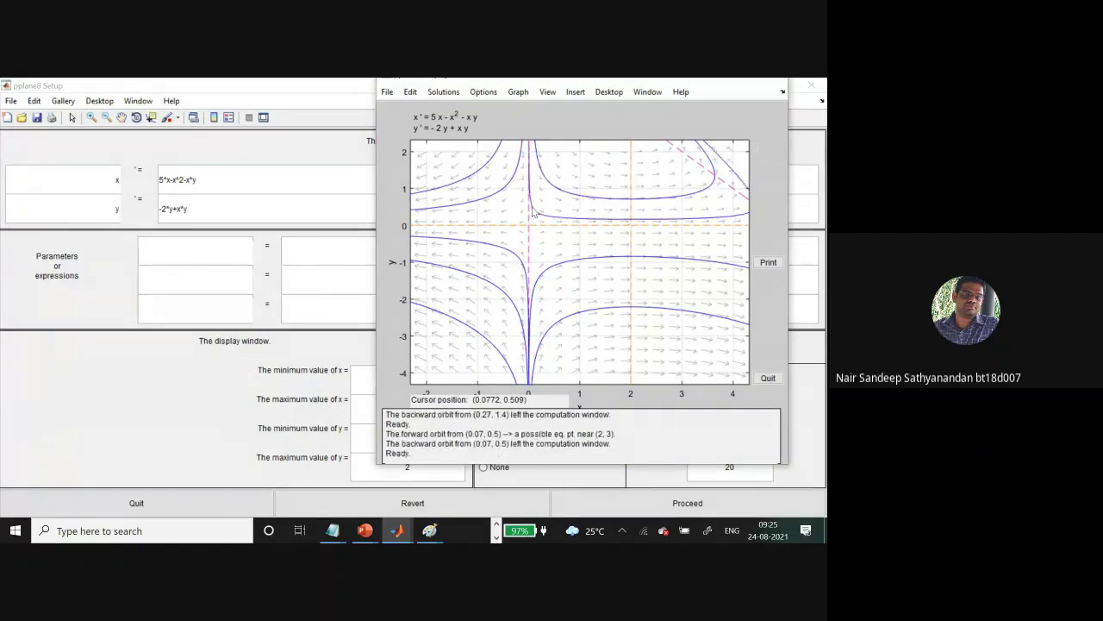
{"action": "left_click", "coordinate": [551, 161]}
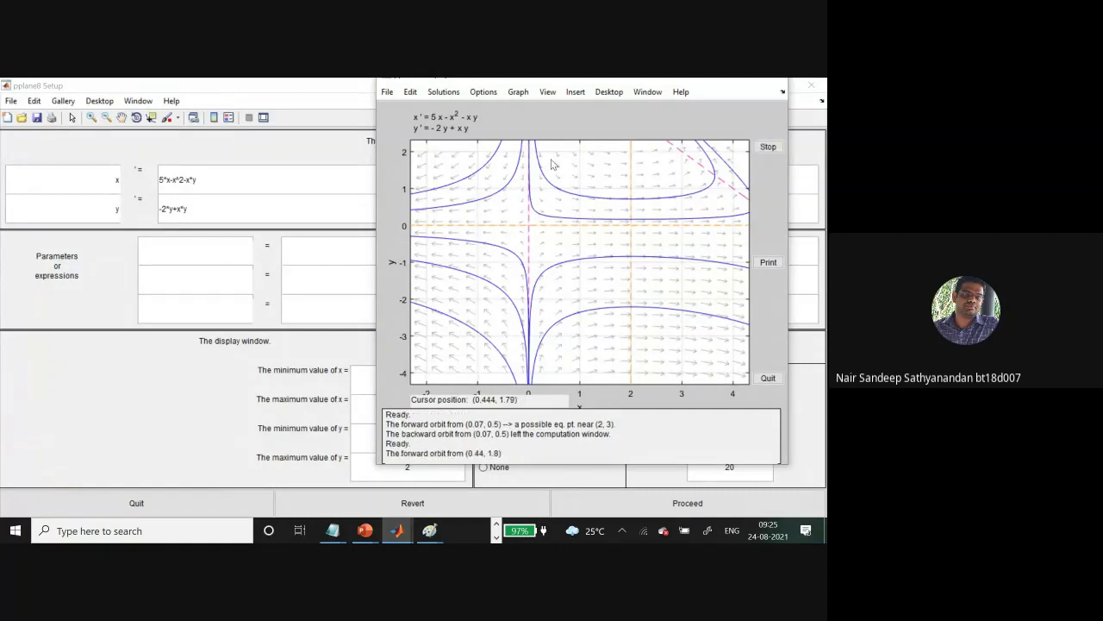
Plot further trajectories from about (0.49, -3.3), (-0.55, 0.29), (0.22, -0.22) and (0.91, -1.5)
{"action": "left_click", "coordinate": [554, 349]}
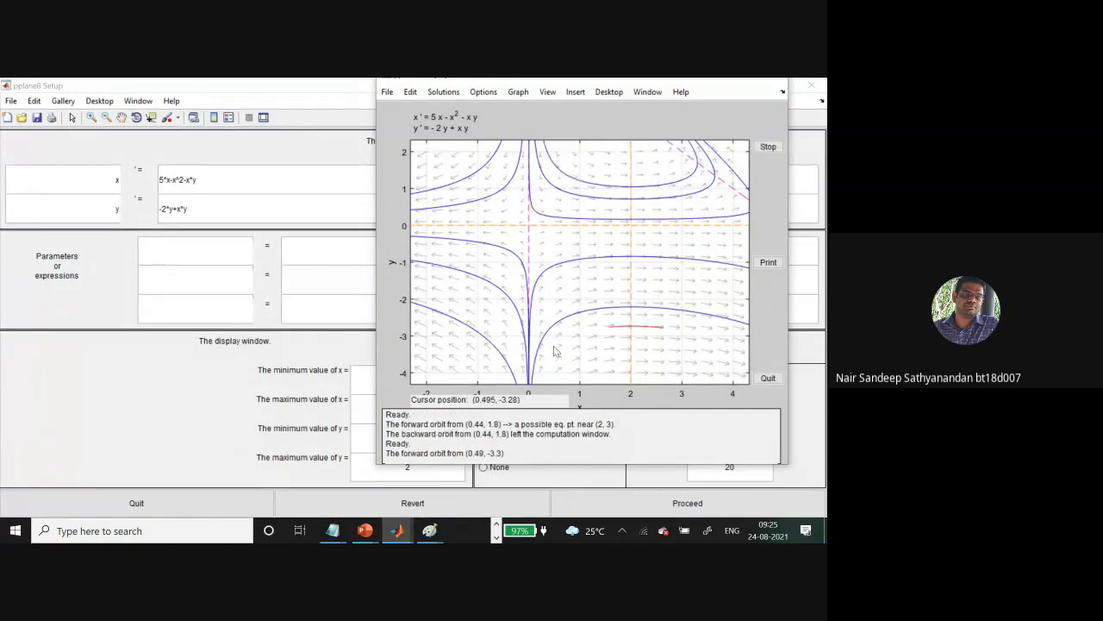
{"action": "left_click", "coordinate": [501, 215]}
{"action": "left_click", "coordinate": [541, 233]}
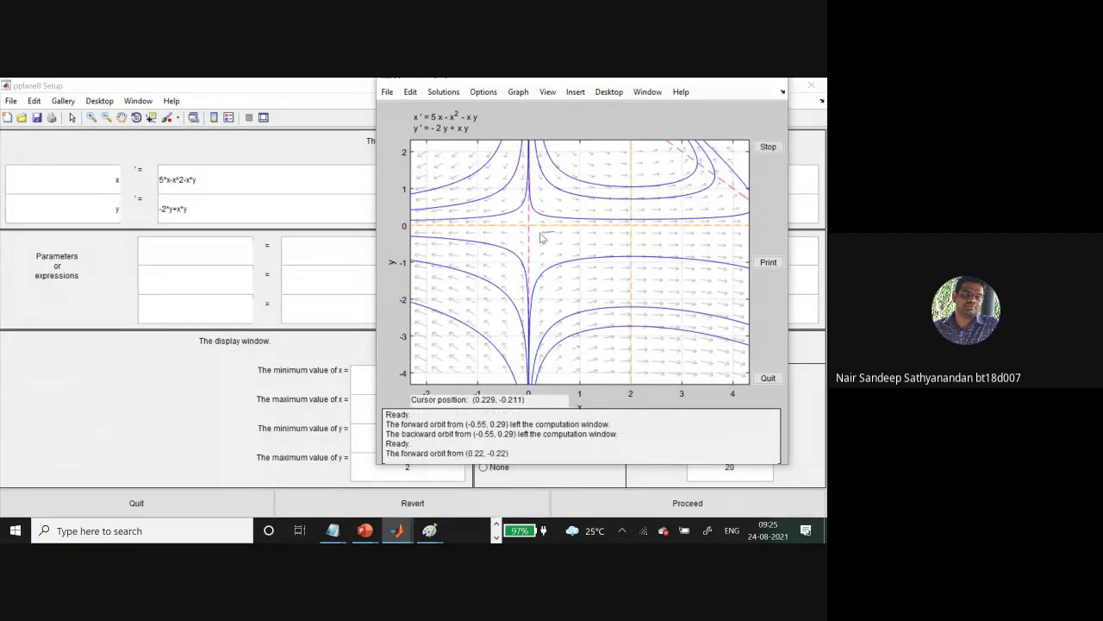
{"action": "left_click", "coordinate": [575, 282]}
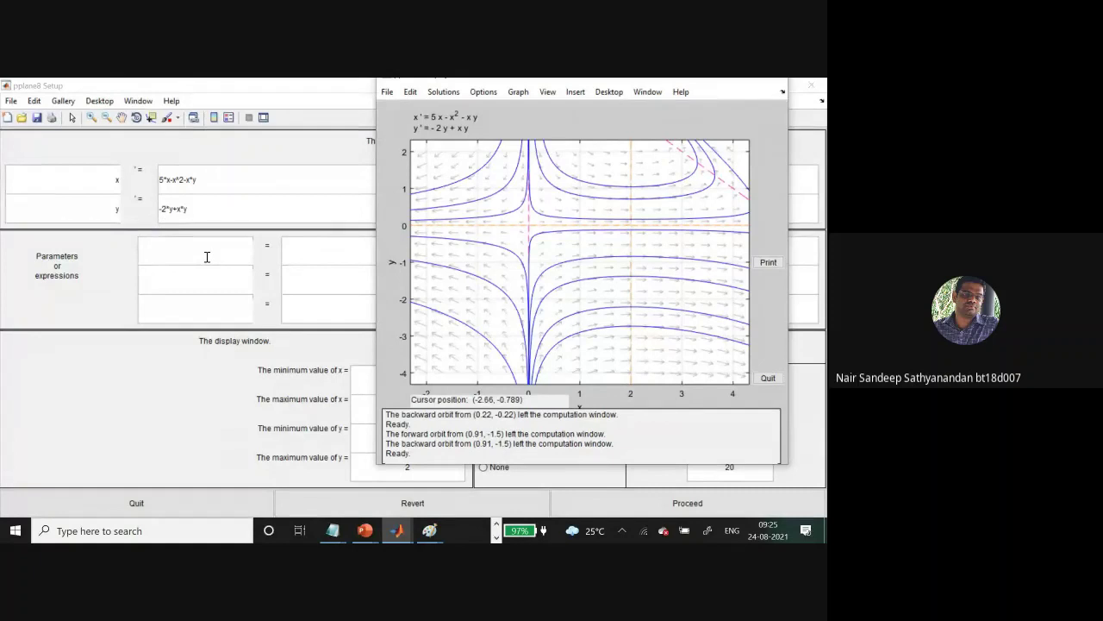
Replace the coefficient 5 in the x' equation with a parameter a set to 5, and draw the phase plane again
{"action": "left_click", "coordinate": [162, 183]}
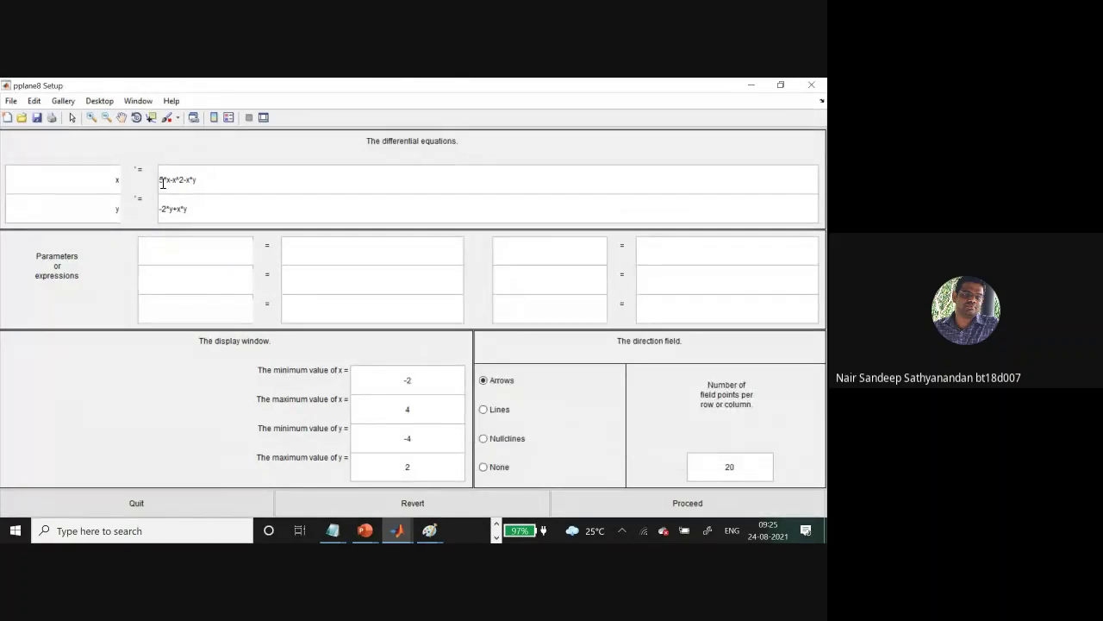
{"action": "double_click", "coordinate": [163, 184]}
{"action": "type", "text": "a"}
{"action": "left_click", "coordinate": [286, 255]}
{"action": "type", "text": "5"}
{"action": "left_click", "coordinate": [642, 513]}
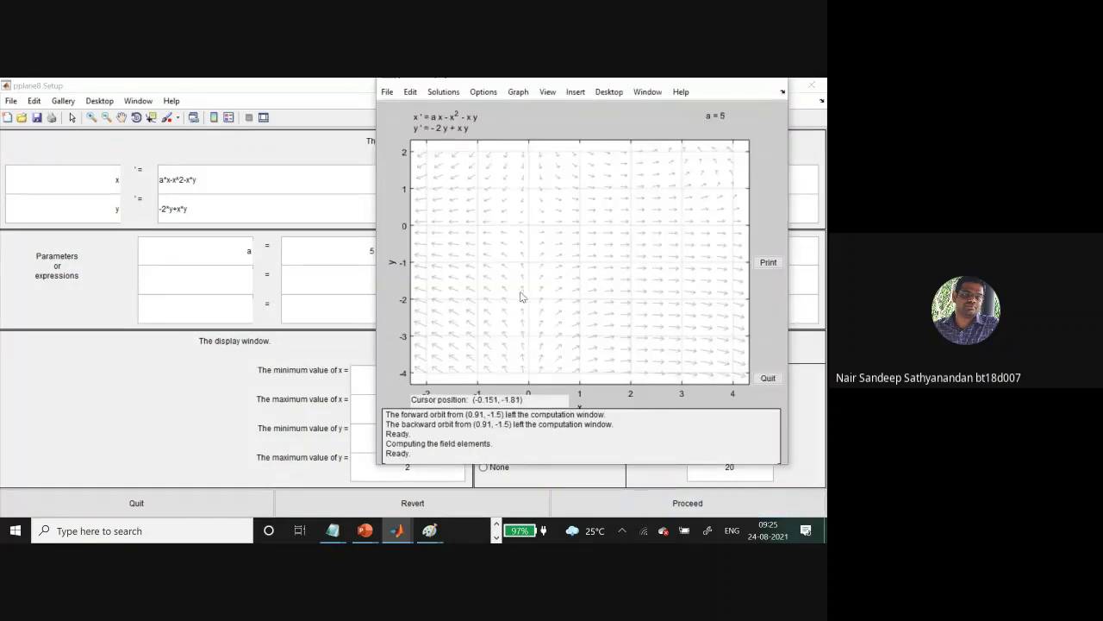
Plot trajectories from about (-0.16, -1.8) and (1.2, -1.7), and show the nullclines of the parameterized system
{"action": "left_click", "coordinate": [521, 292]}
{"action": "left_click", "coordinate": [590, 288]}
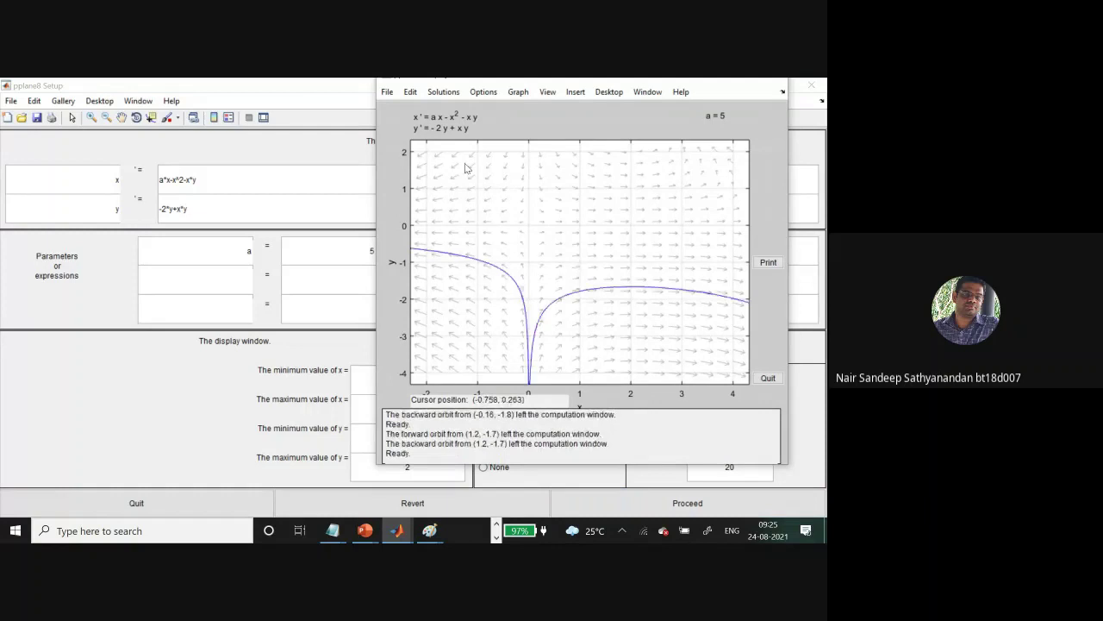
{"action": "left_click", "coordinate": [443, 92]}
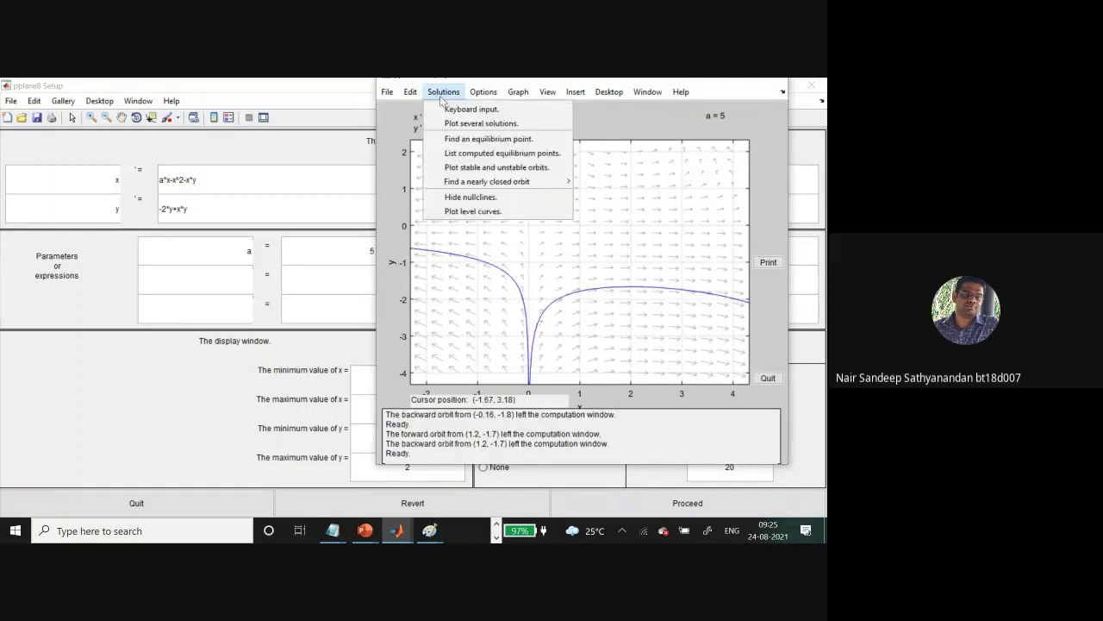
{"action": "left_click", "coordinate": [487, 198]}
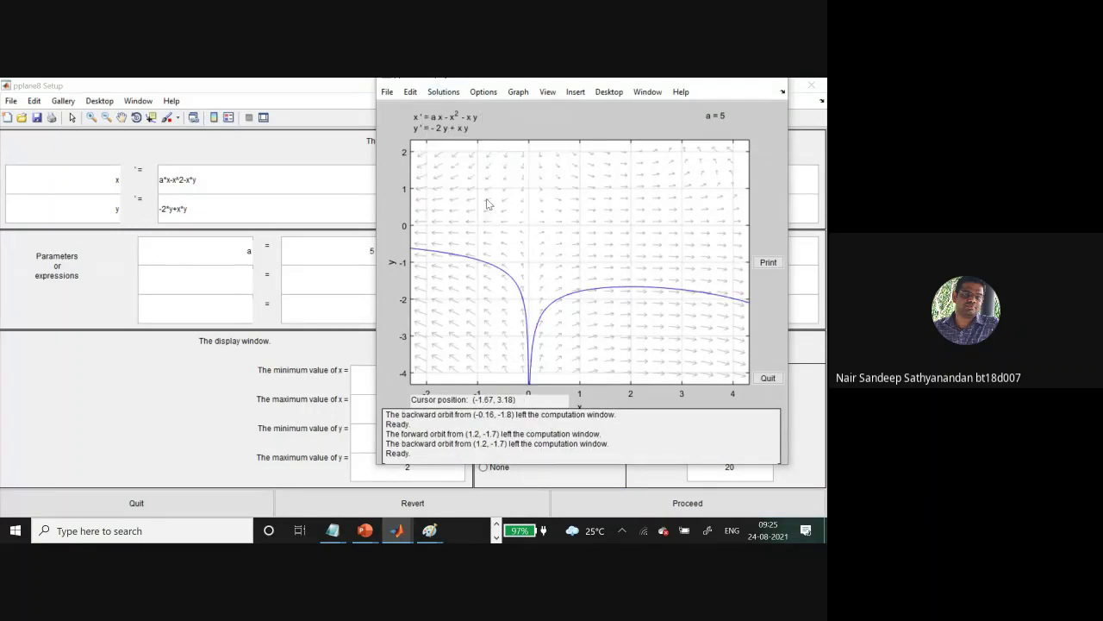
{"action": "left_click", "coordinate": [443, 92]}
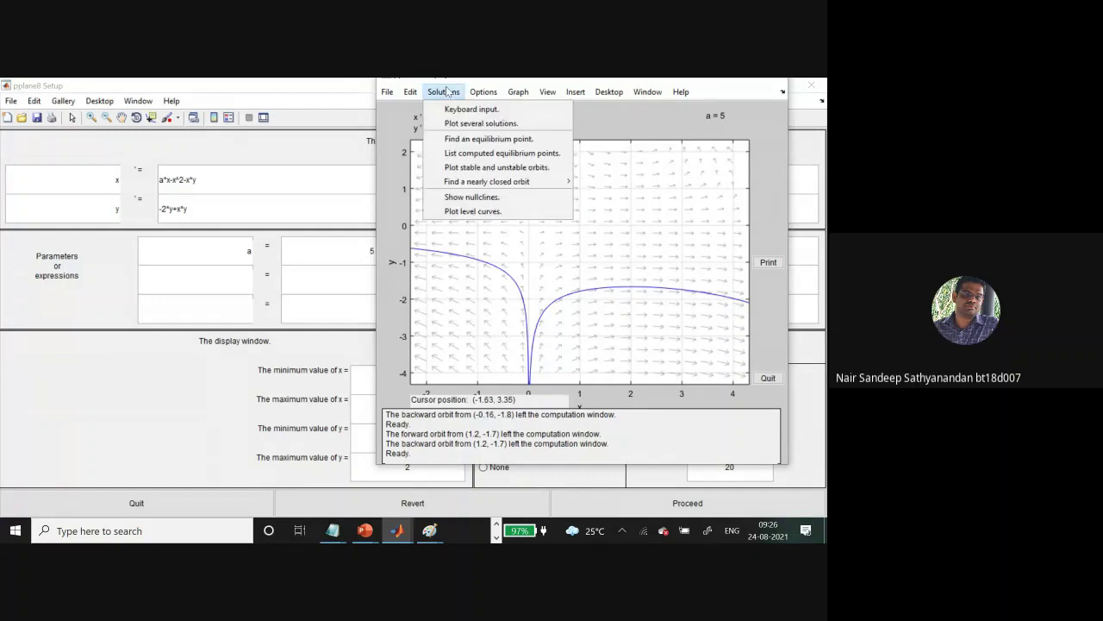
{"action": "left_click", "coordinate": [473, 197]}
Move the maximized pplane8 Setup and MATLAB windows out of the way and bring up the Phase plane analysis_v1 presentation in PowerPoint
{"action": "left_click", "coordinate": [135, 407]}
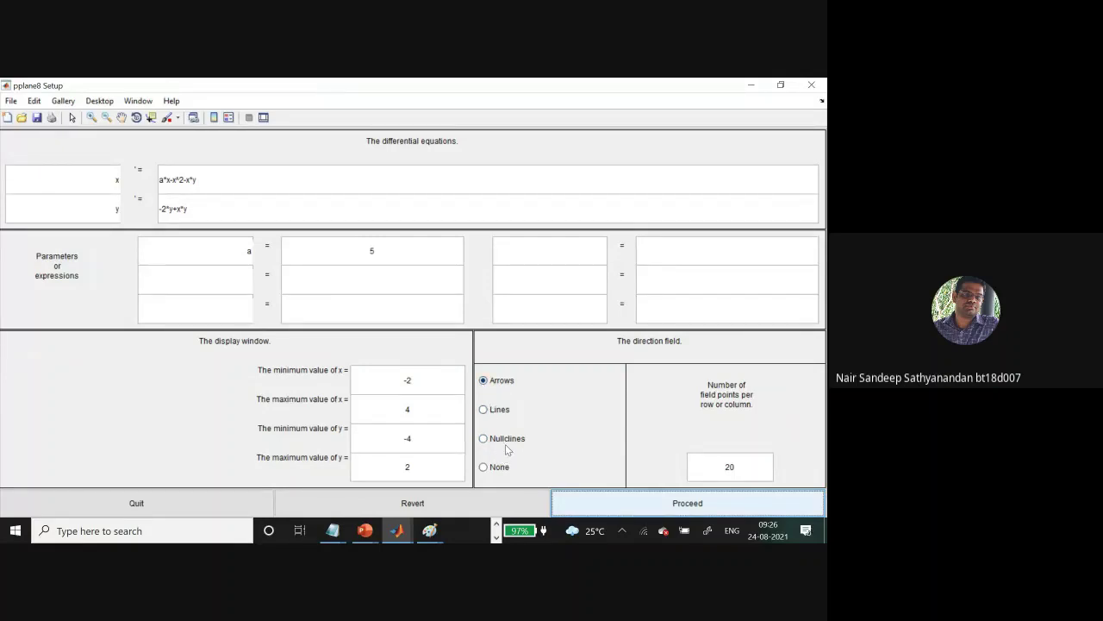
{"action": "left_click", "coordinate": [781, 86]}
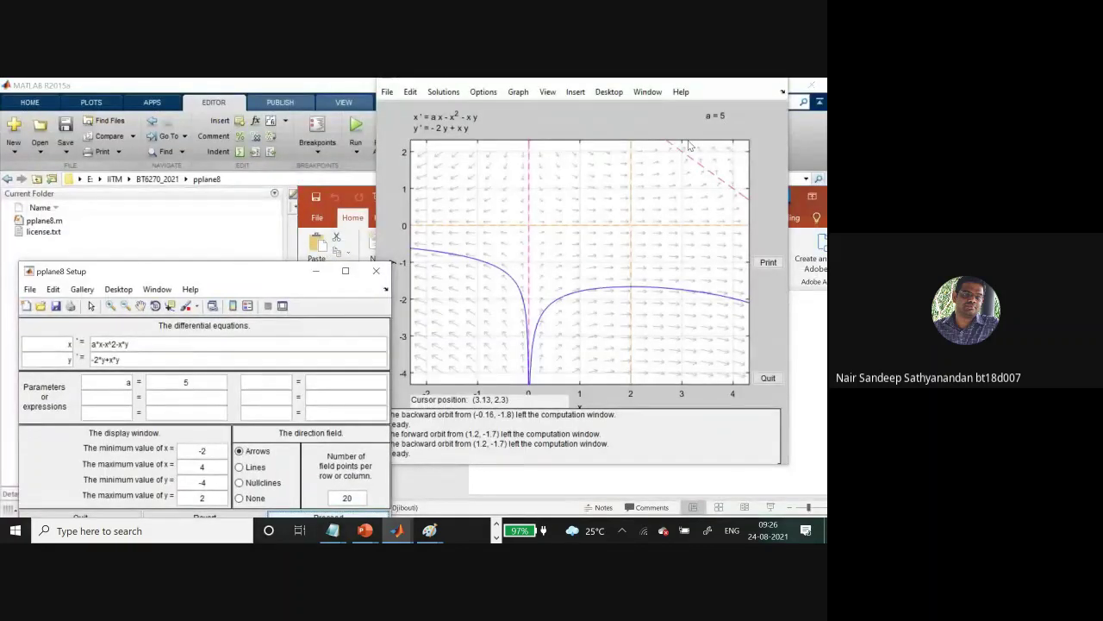
{"action": "left_click", "coordinate": [276, 247]}
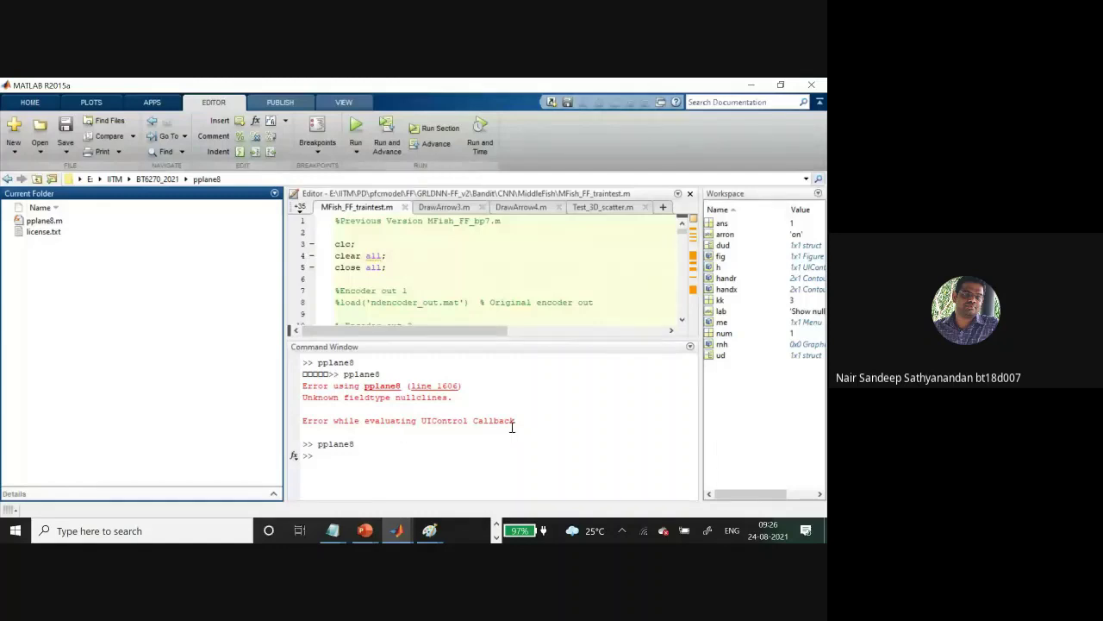
{"action": "left_click", "coordinate": [367, 529]}
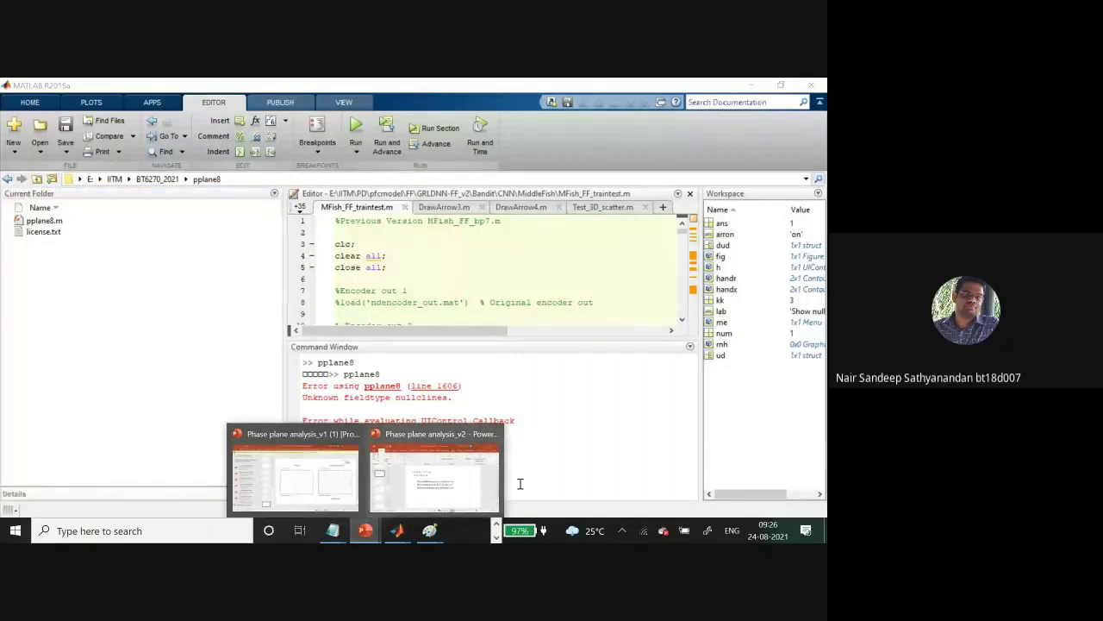
{"action": "left_click", "coordinate": [755, 85]}
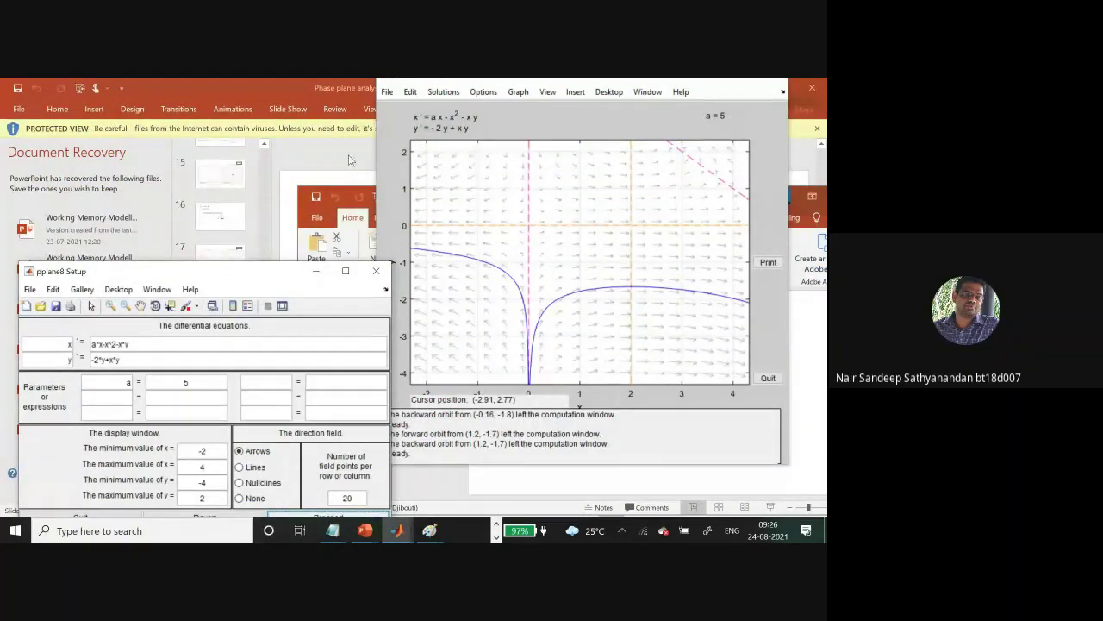
{"action": "left_click", "coordinate": [349, 159]}
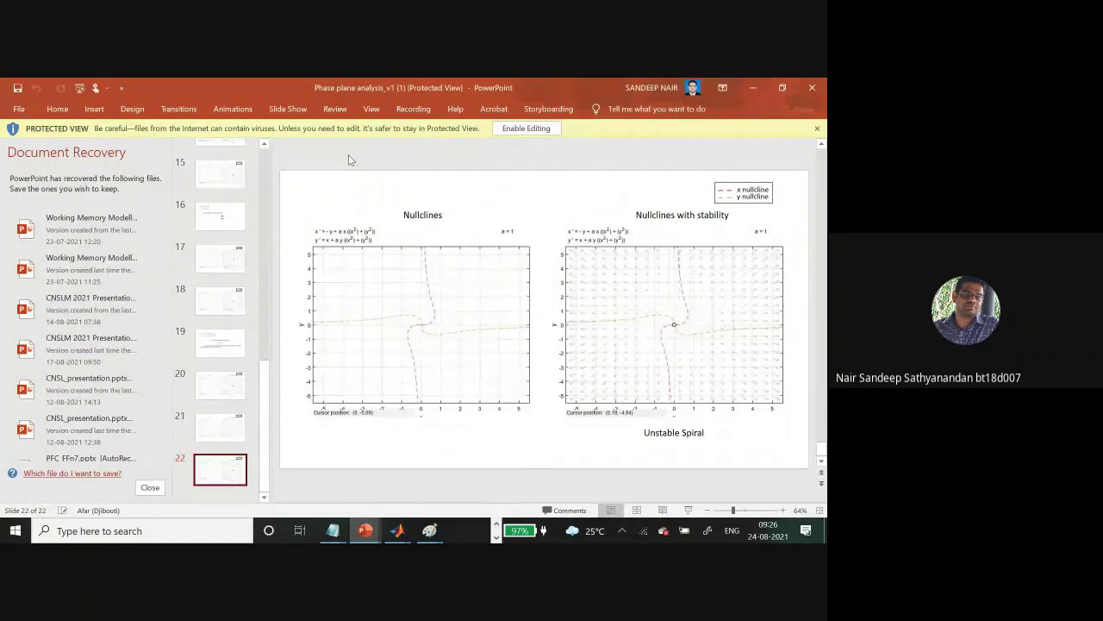